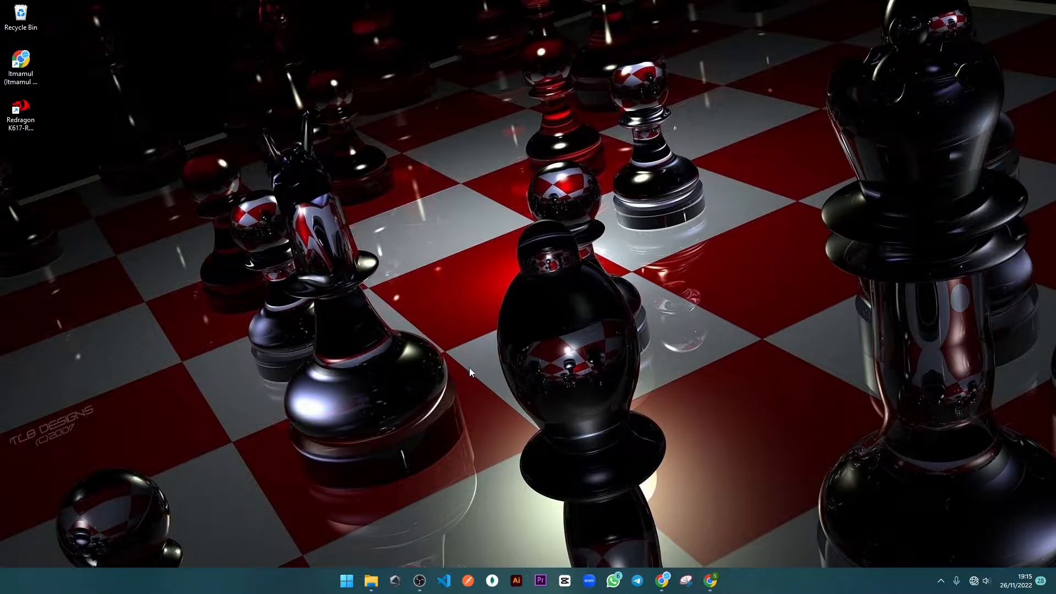
Browse the HARDISK (E:) drive in list layout and look inside the Vlog Pantai Karapyak Pangandaran folder
click(369, 584)
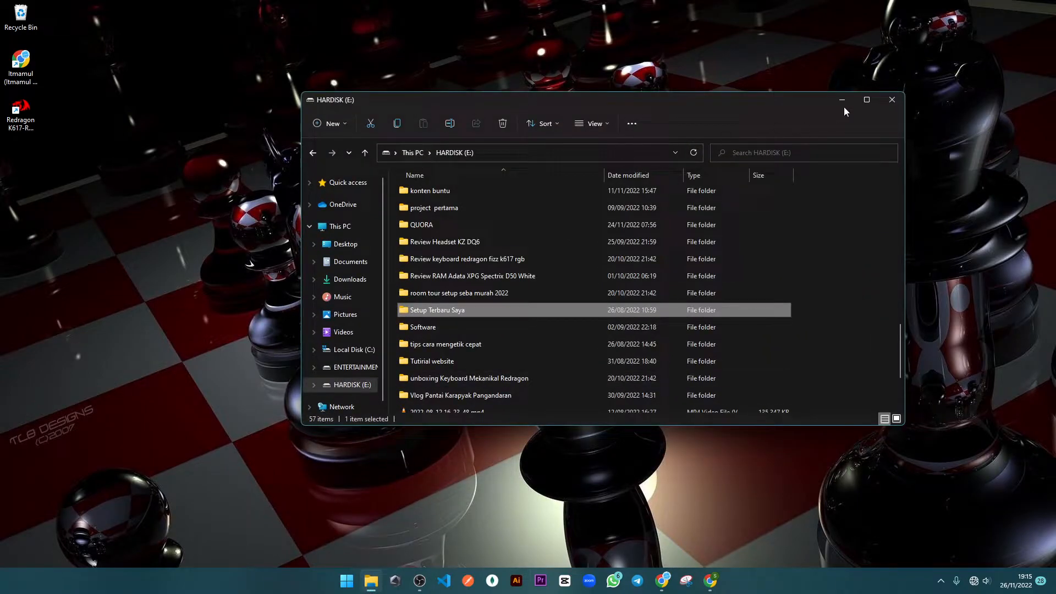
click(866, 99)
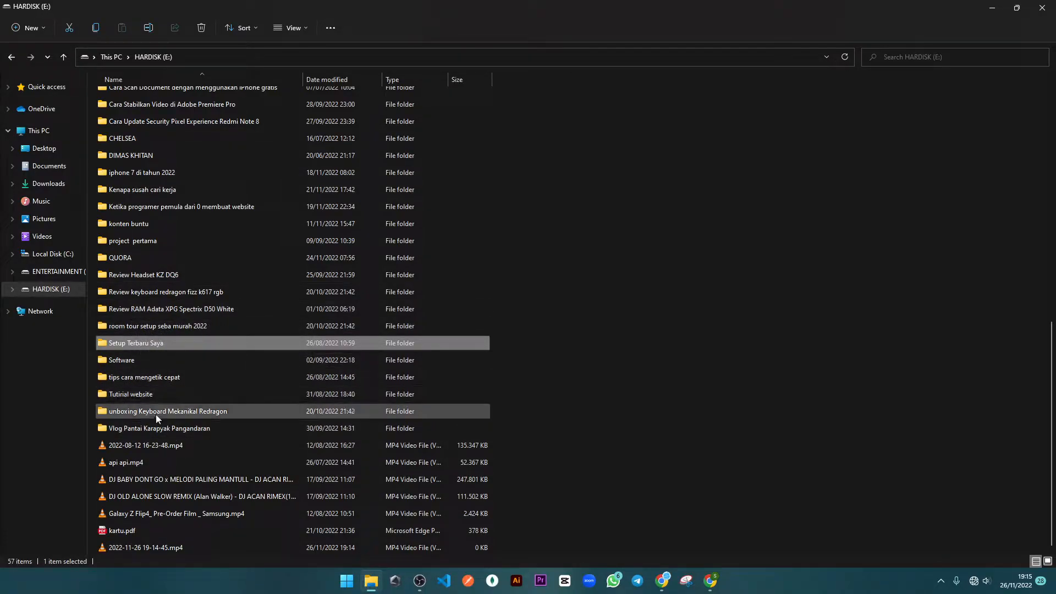
click(131, 427)
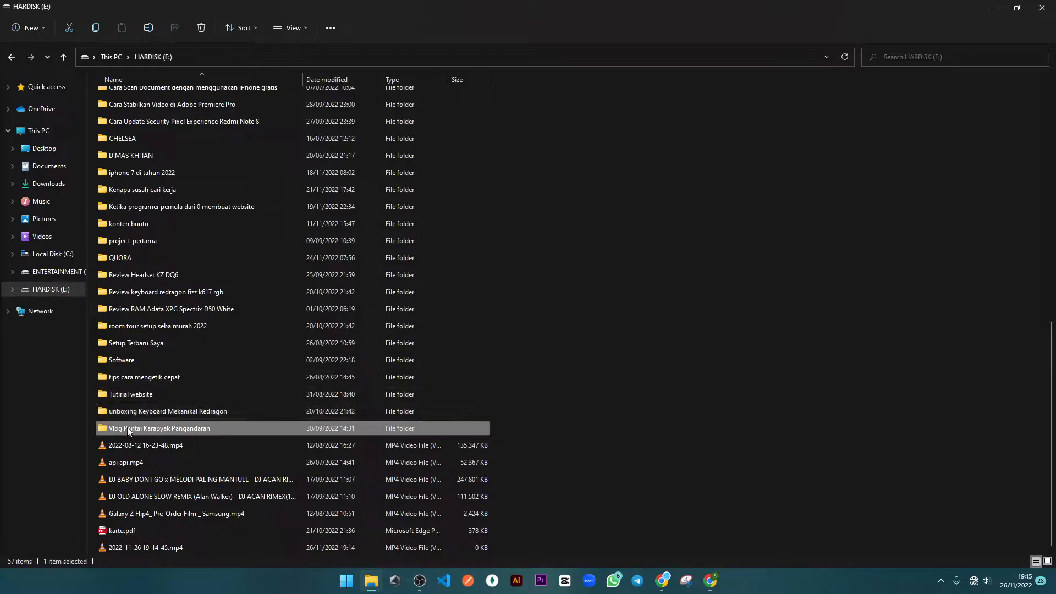
key(ctrl+shift+4)
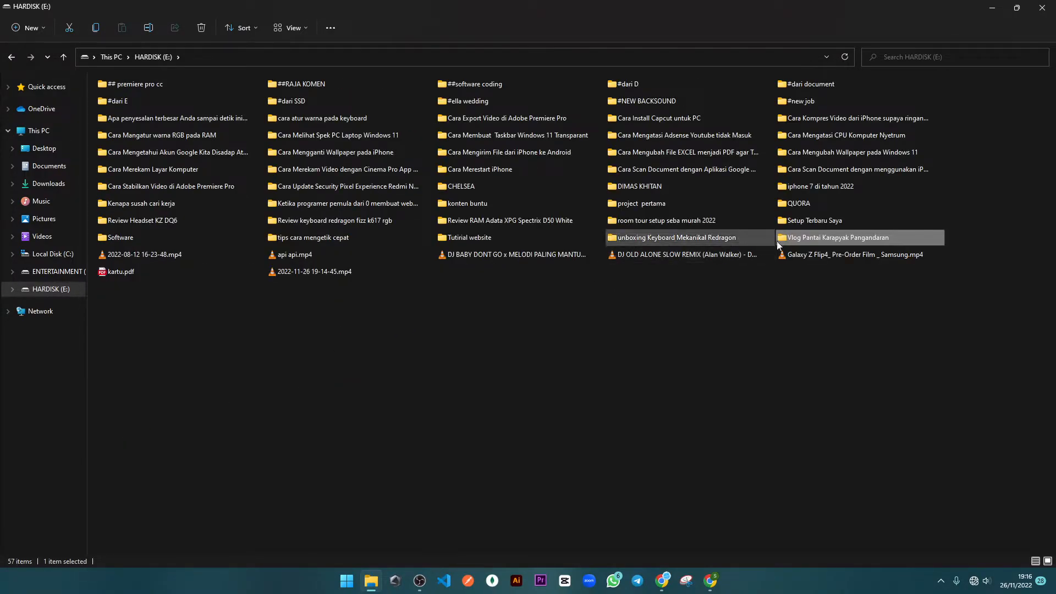
mouse_move(817, 240)
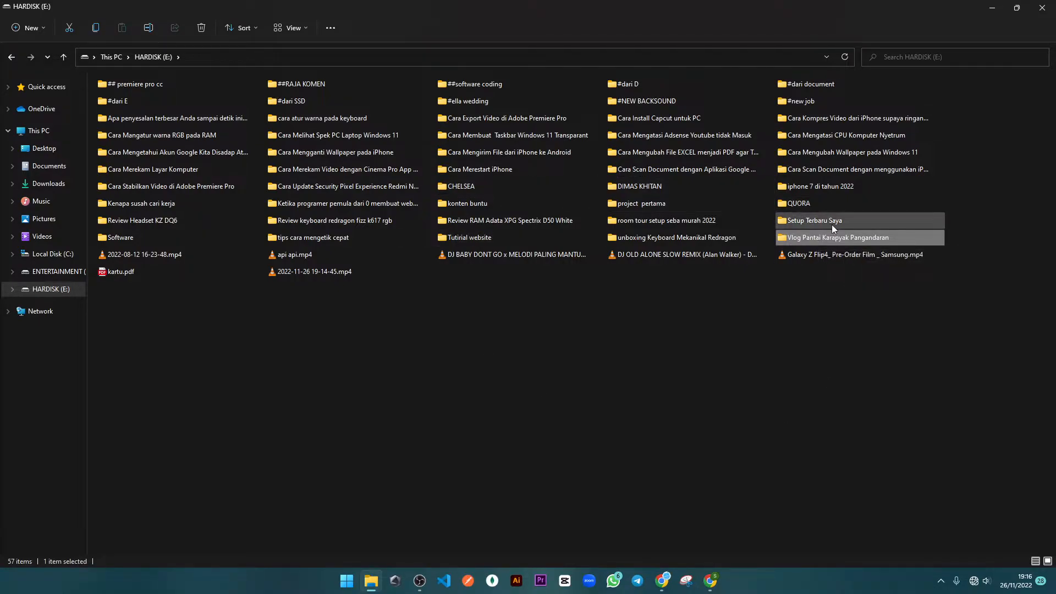
double_click(819, 239)
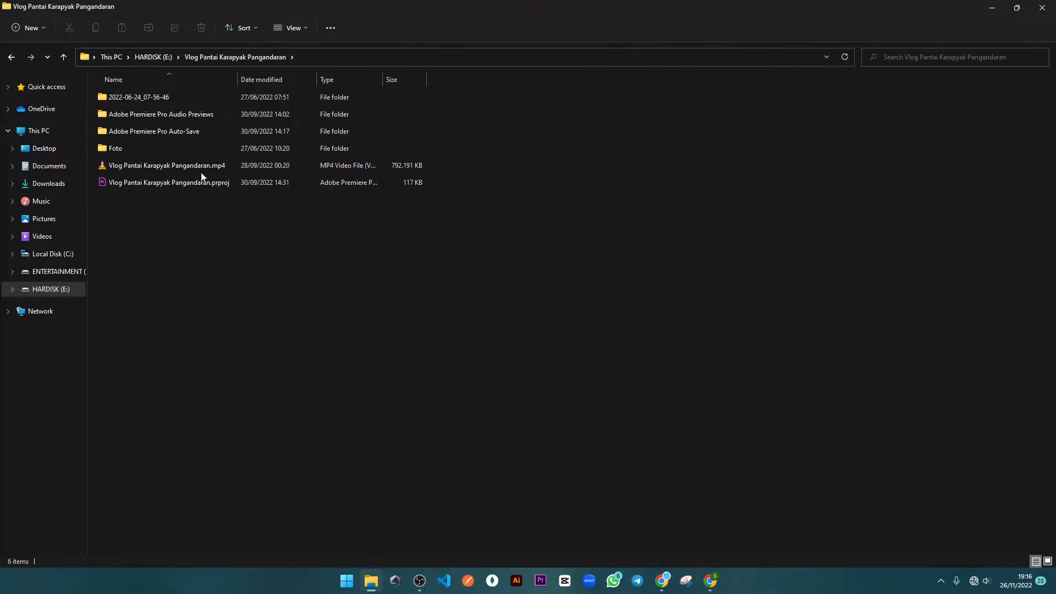
click(158, 57)
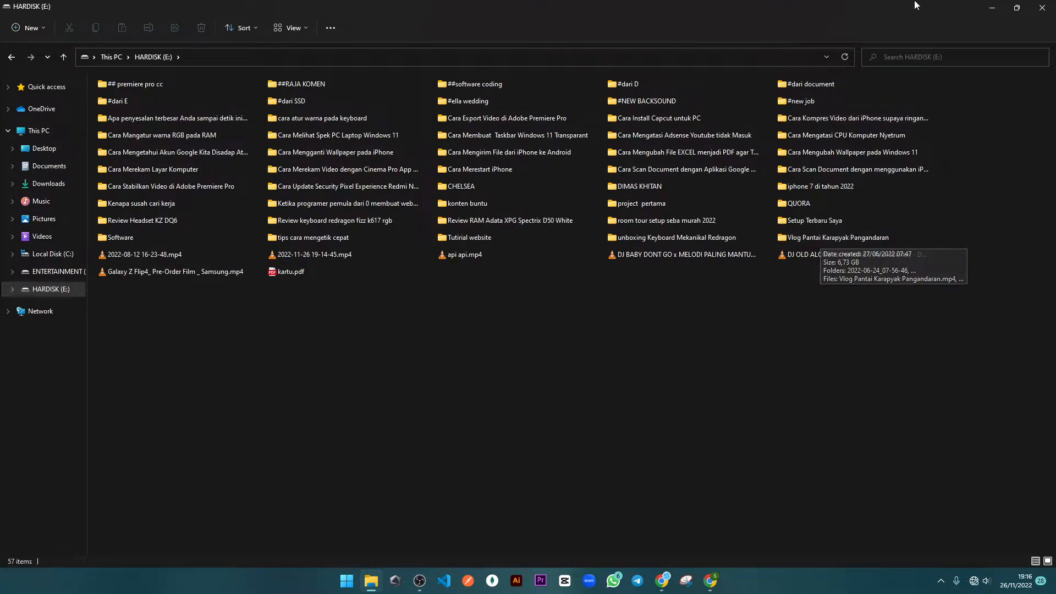
click(991, 7)
Launch Adobe Premiere Pro and start a new project named Vlog Pantai Pangandaran
click(541, 581)
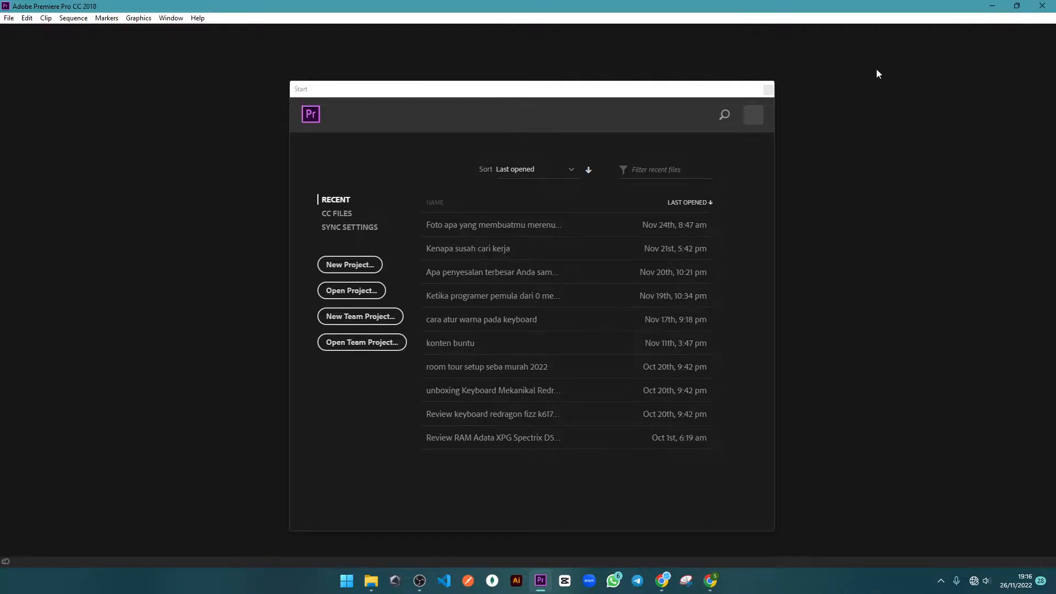
click(346, 265)
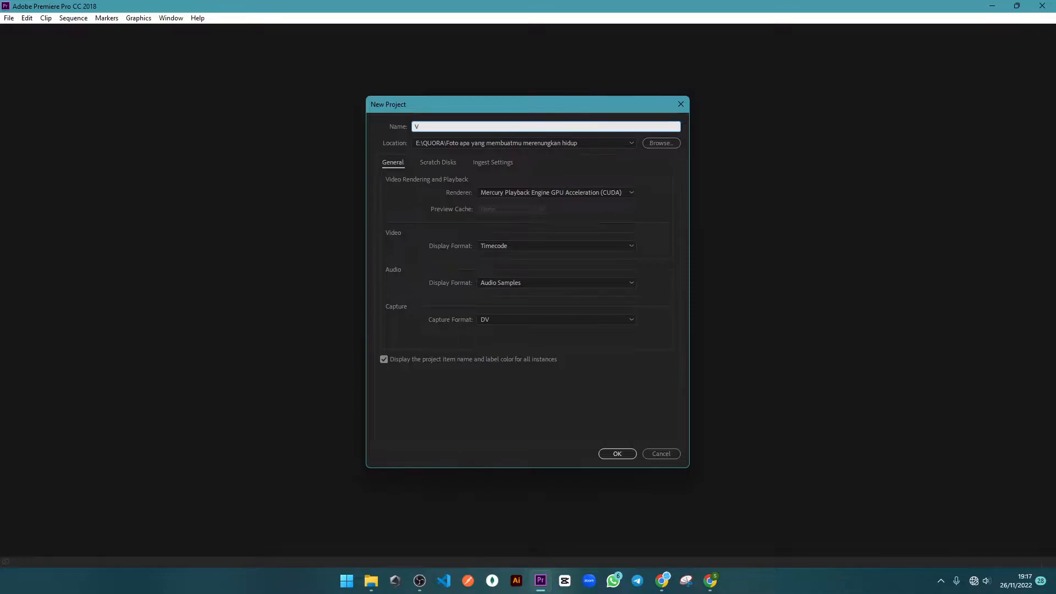
text(g Pantai Pangandaran)
Set the new project's location to the Vlog Pantai Karapyak Pangandaran folder on HARDISK (E:)
click(653, 143)
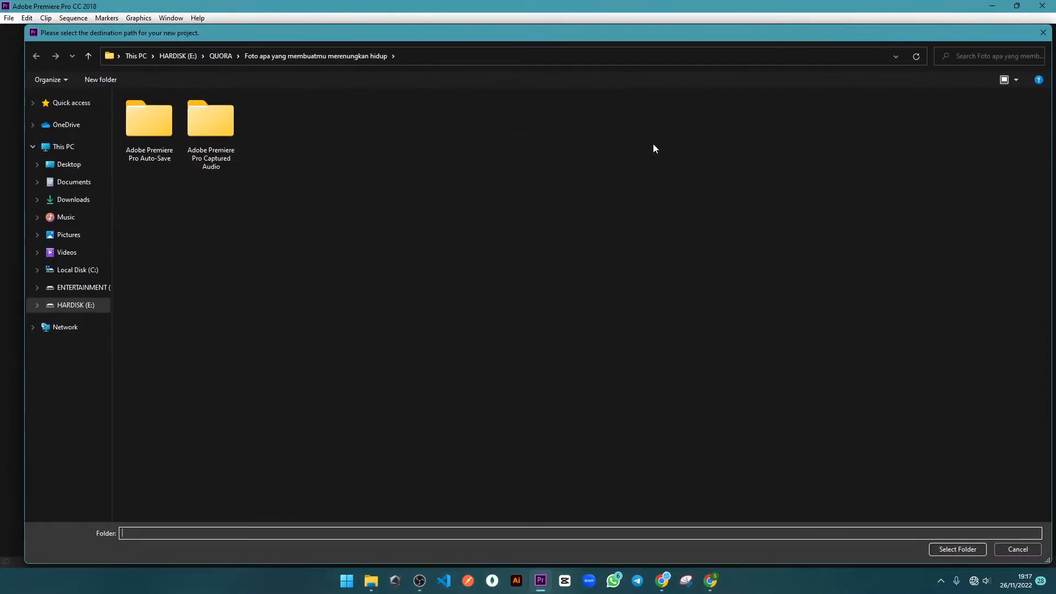
click(181, 54)
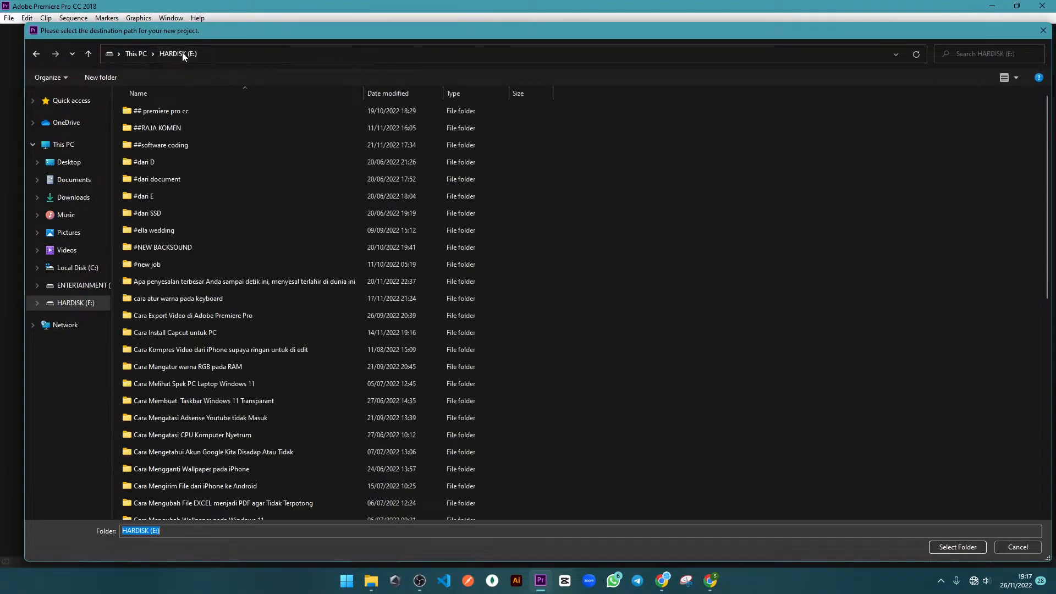
scroll(218, 369, down, 4)
scroll(218, 368, down, 5)
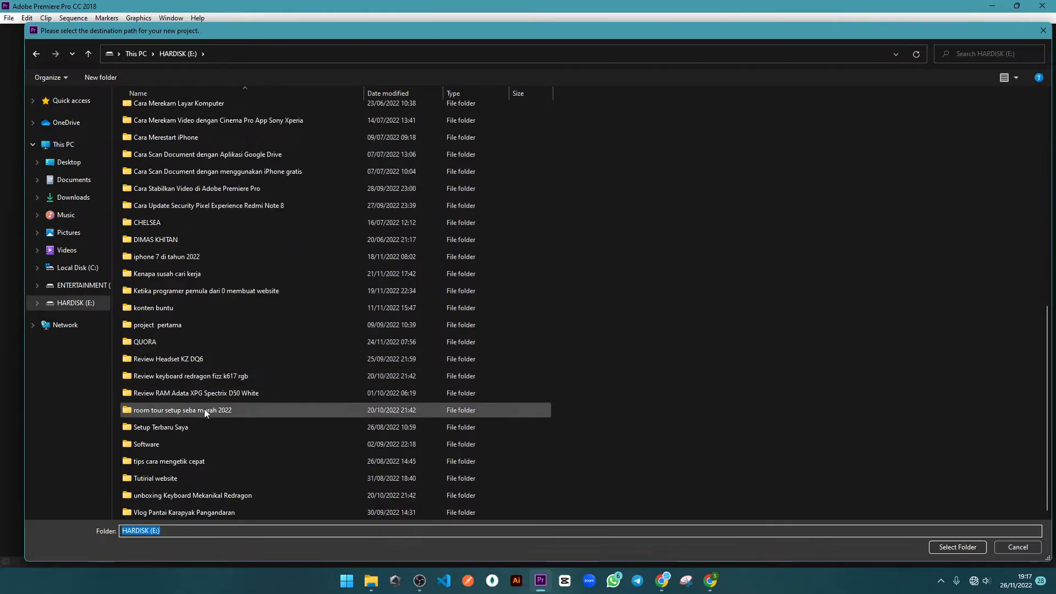
click(193, 516)
click(193, 515)
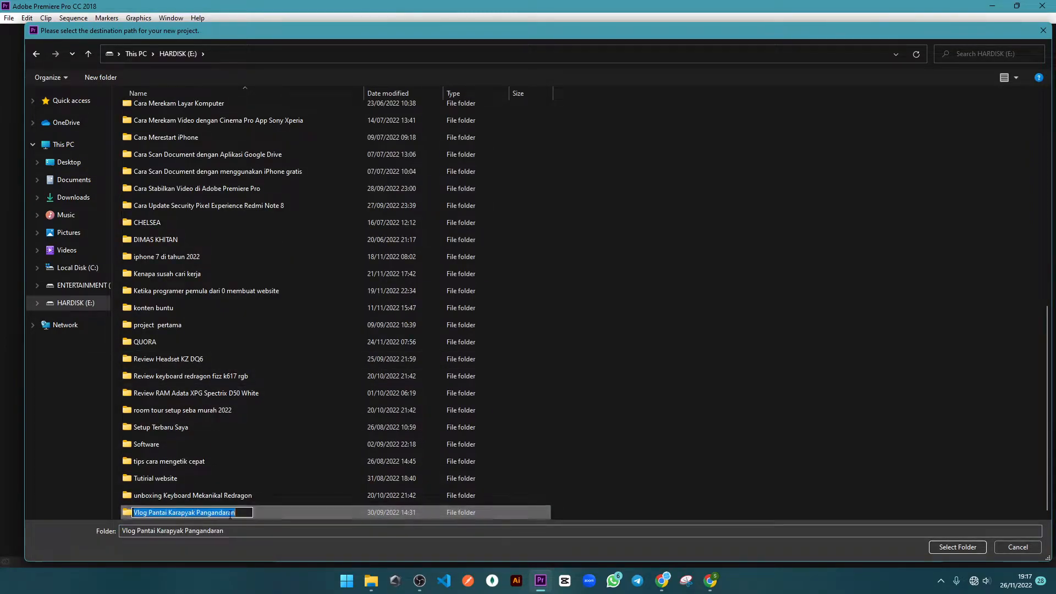
click(413, 510)
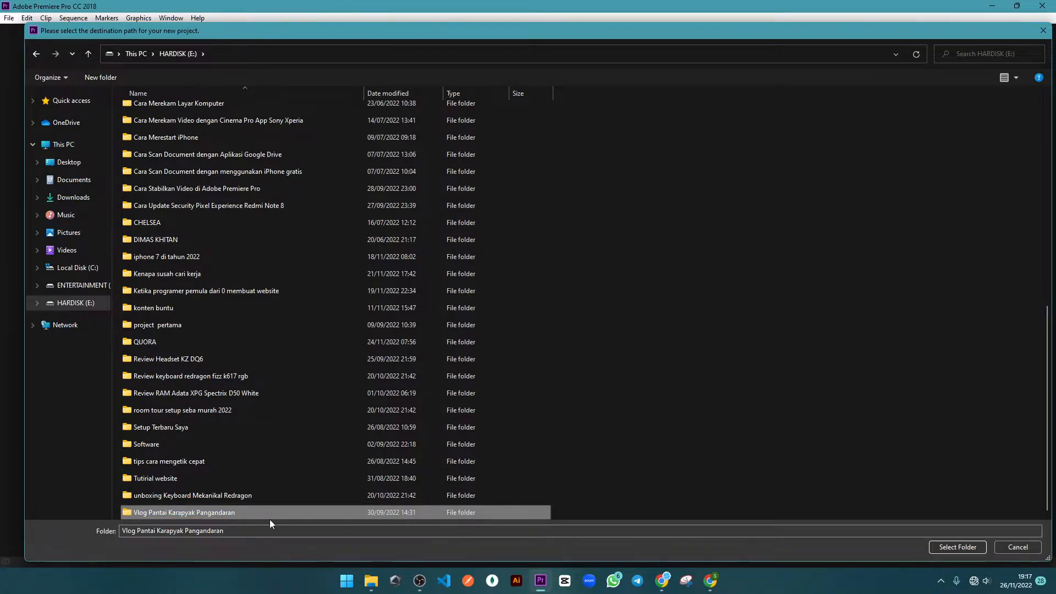
click(964, 549)
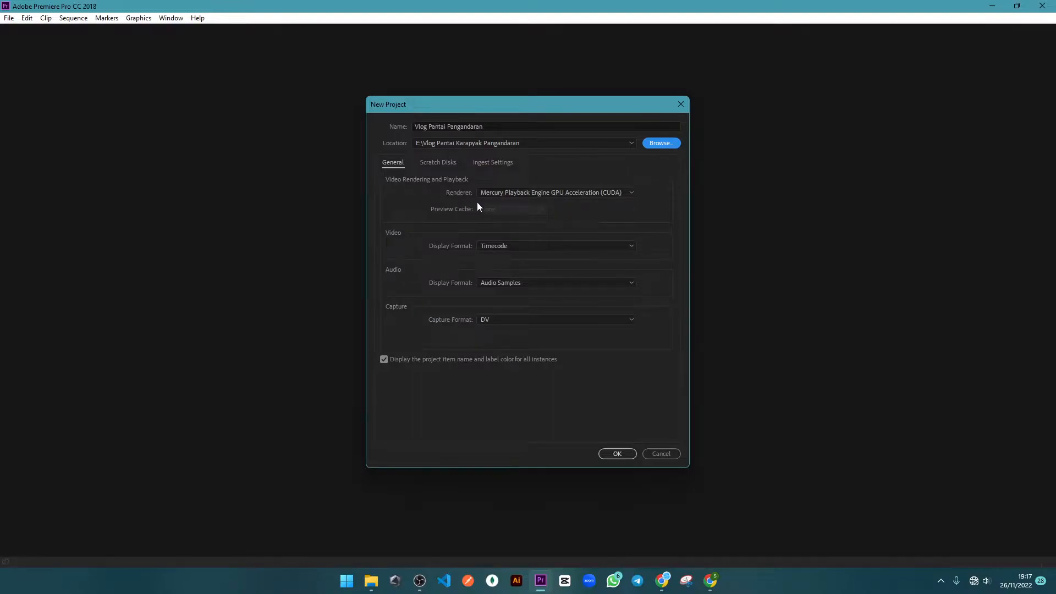
Check the renderer options, keep Mercury Playback Engine GPU Acceleration (CUDA), and create the project
click(626, 195)
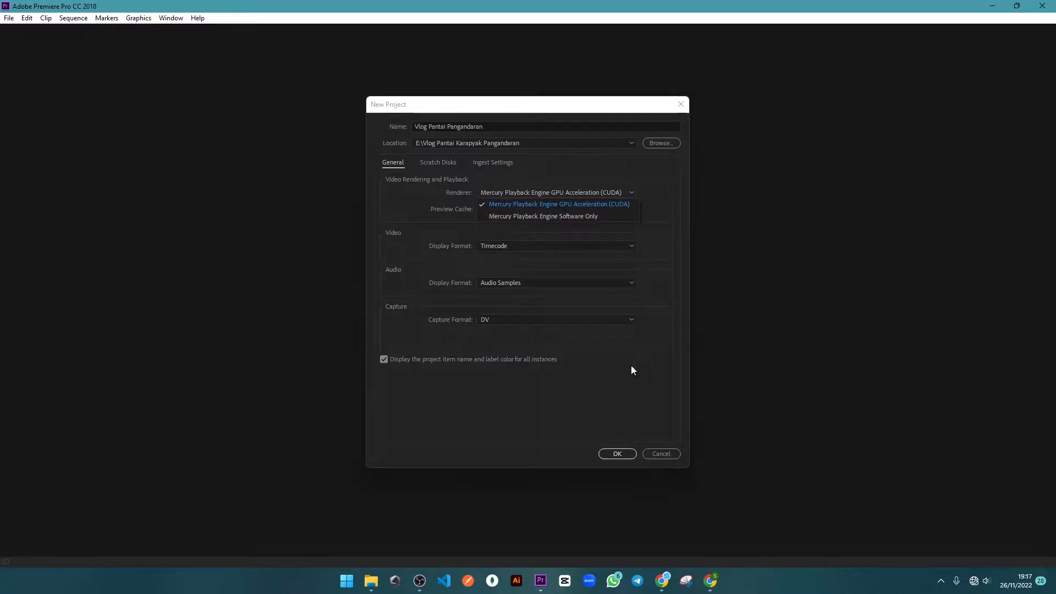
click(403, 198)
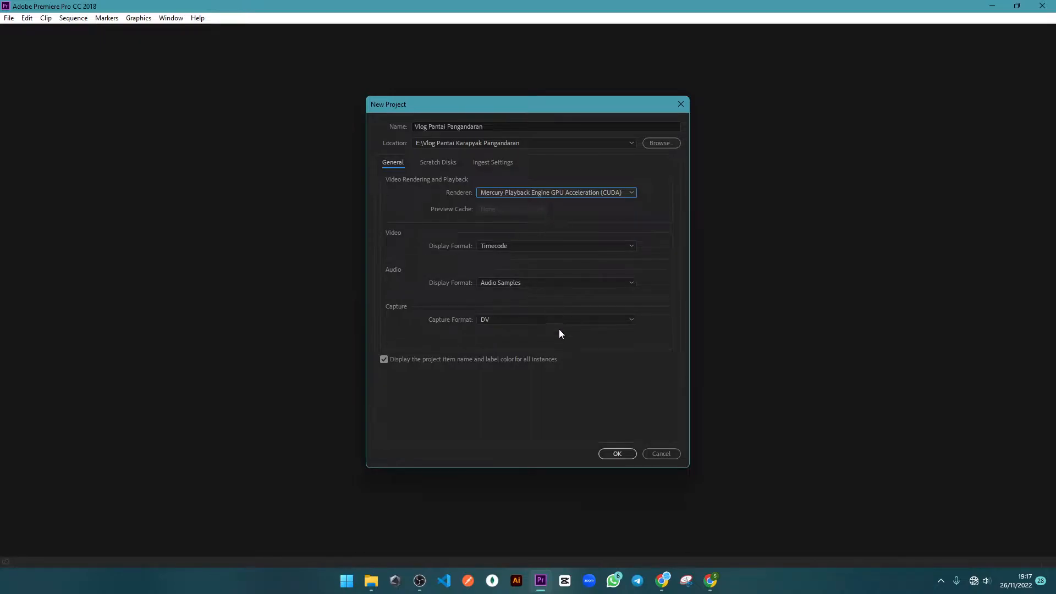
click(618, 454)
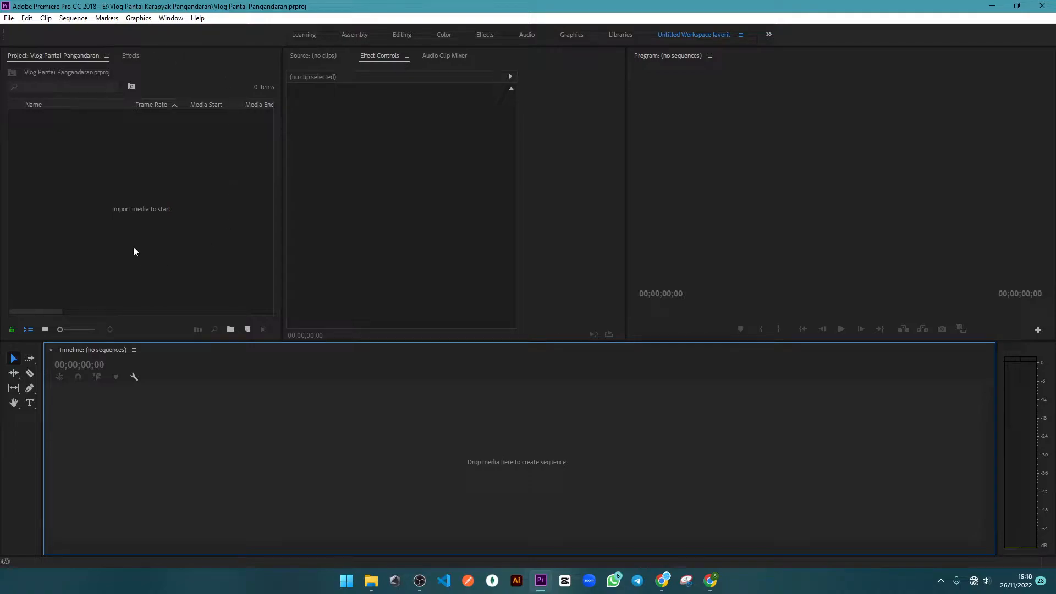
click(77, 200)
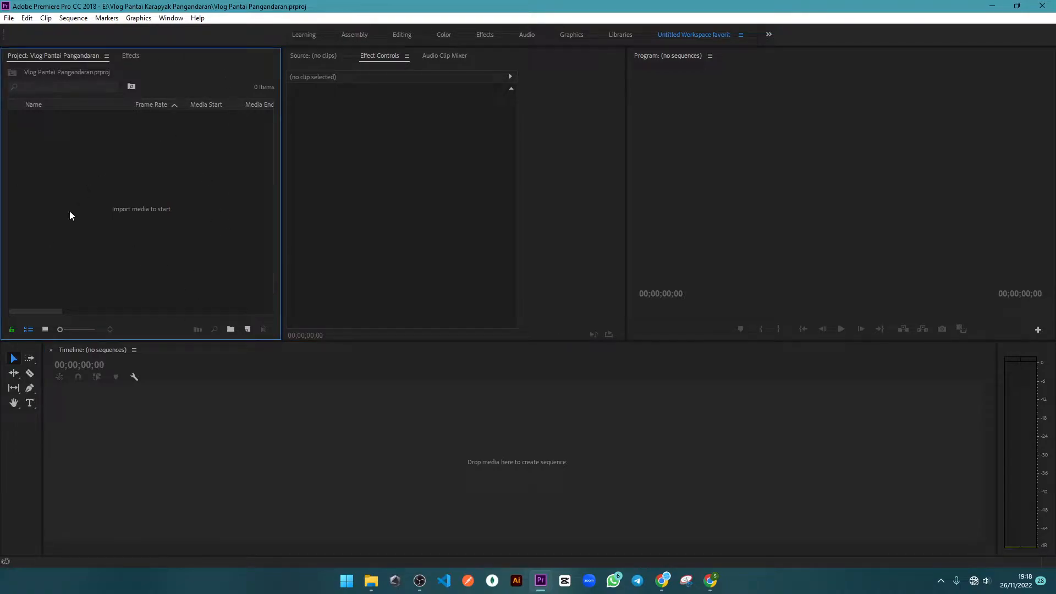
click(520, 130)
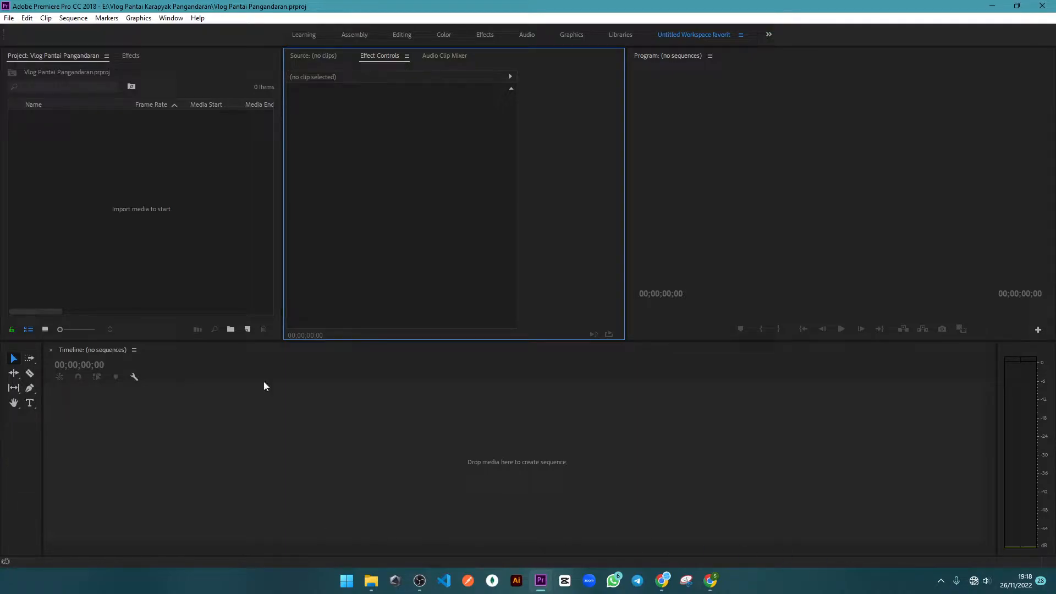
click(133, 200)
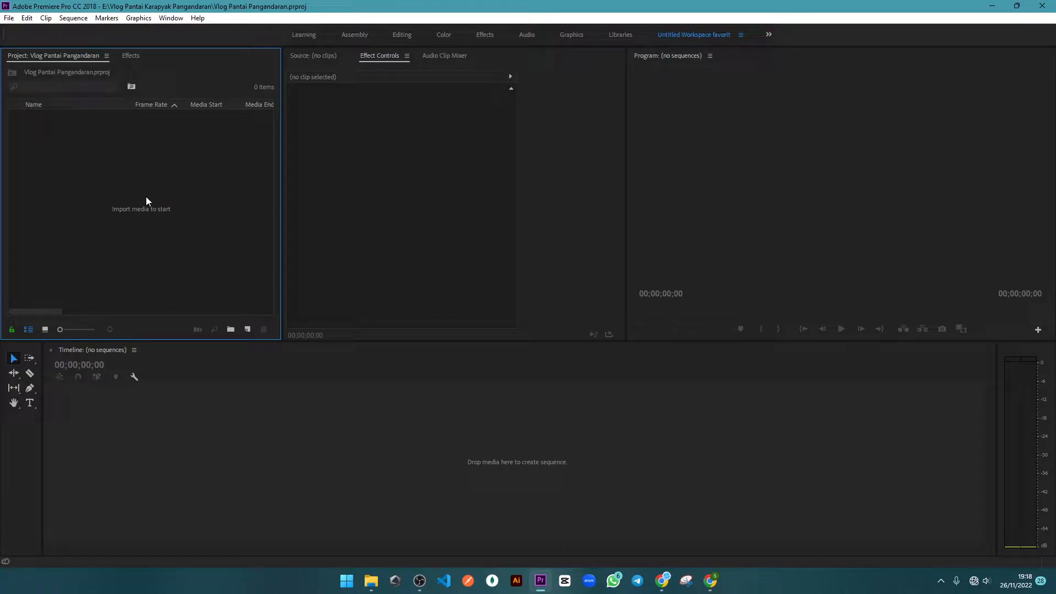
double_click(220, 170)
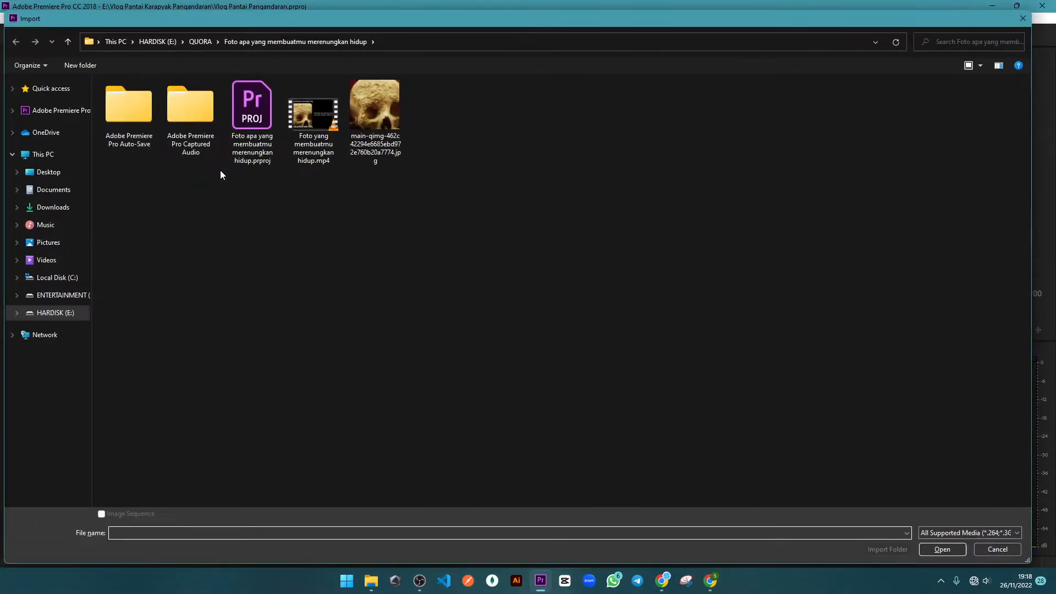
click(1022, 18)
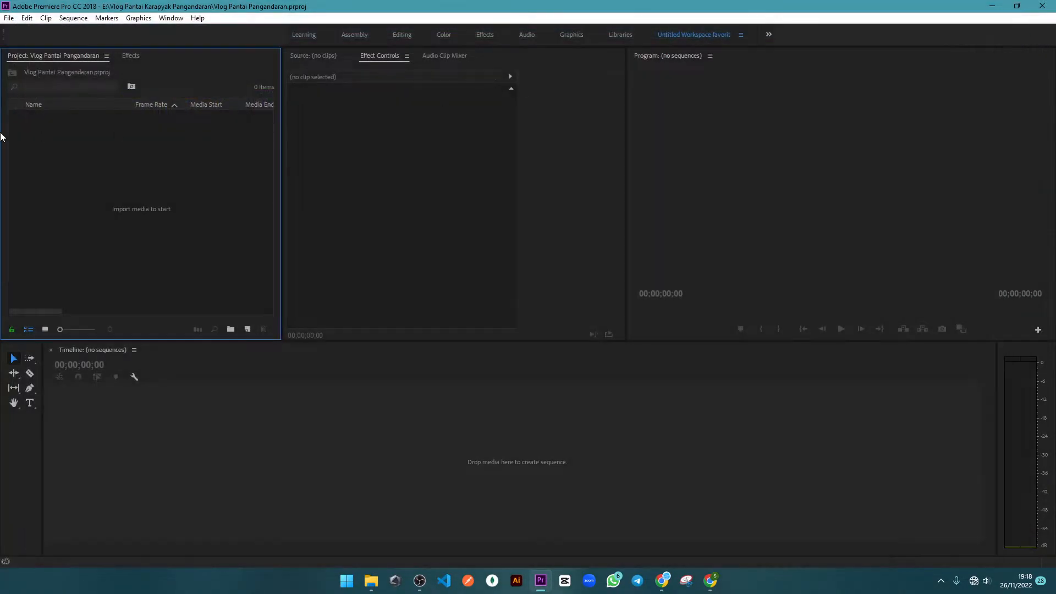
click(8, 20)
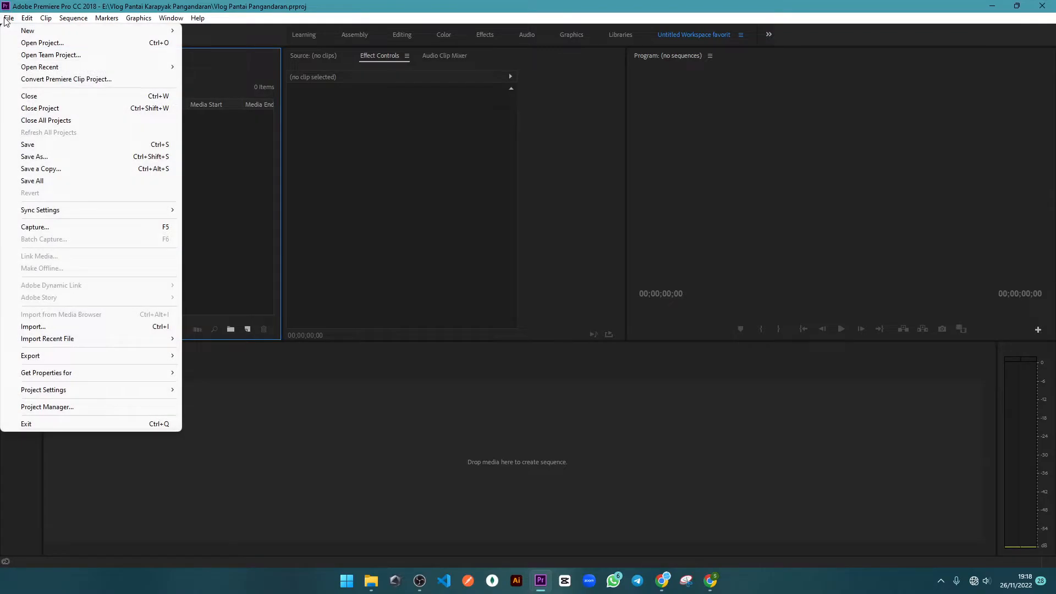
click(65, 328)
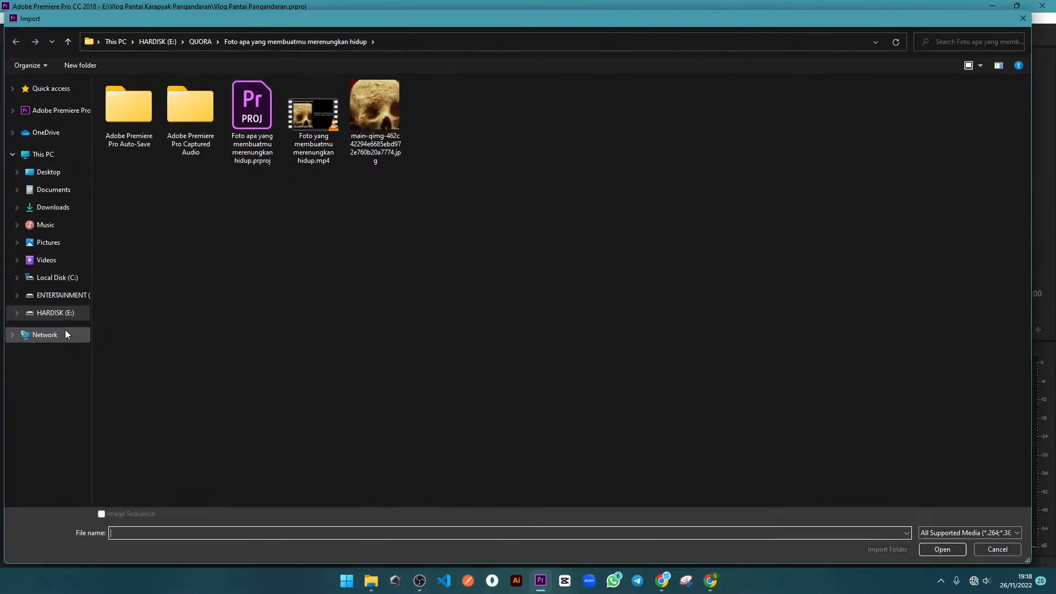
click(1023, 18)
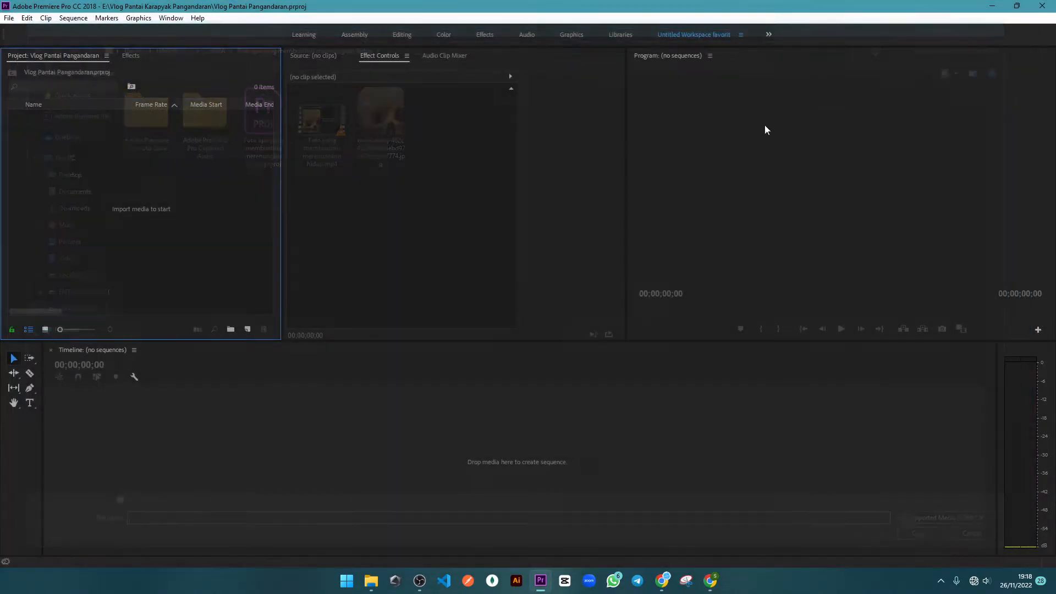
Import clips MOV_CINEMA_CLIP_023 through MOV_CINEMA_CLIP_039 from the 2022-06-24_07-56-46 folder inside Vlog Pantai Karapyak Pangandaran on E:
double_click(154, 223)
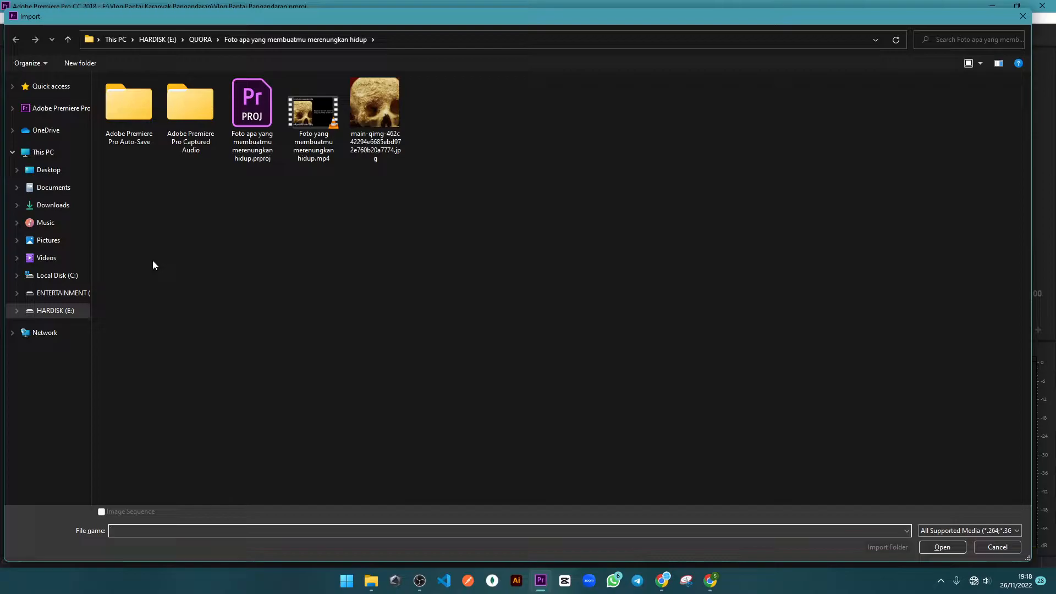
click(165, 39)
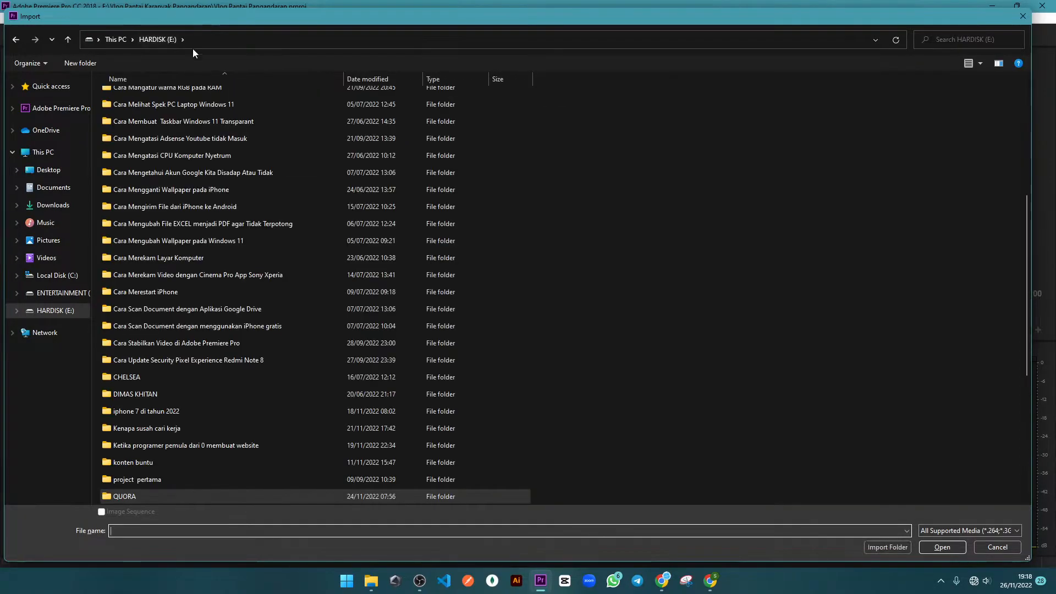
scroll(214, 380, down, 5)
double_click(149, 395)
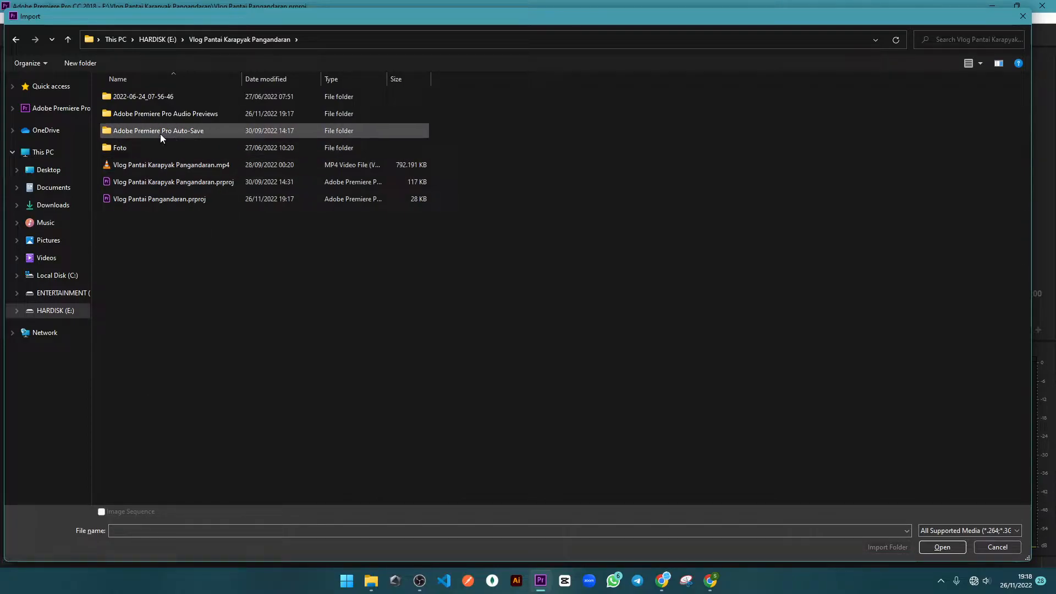
double_click(148, 101)
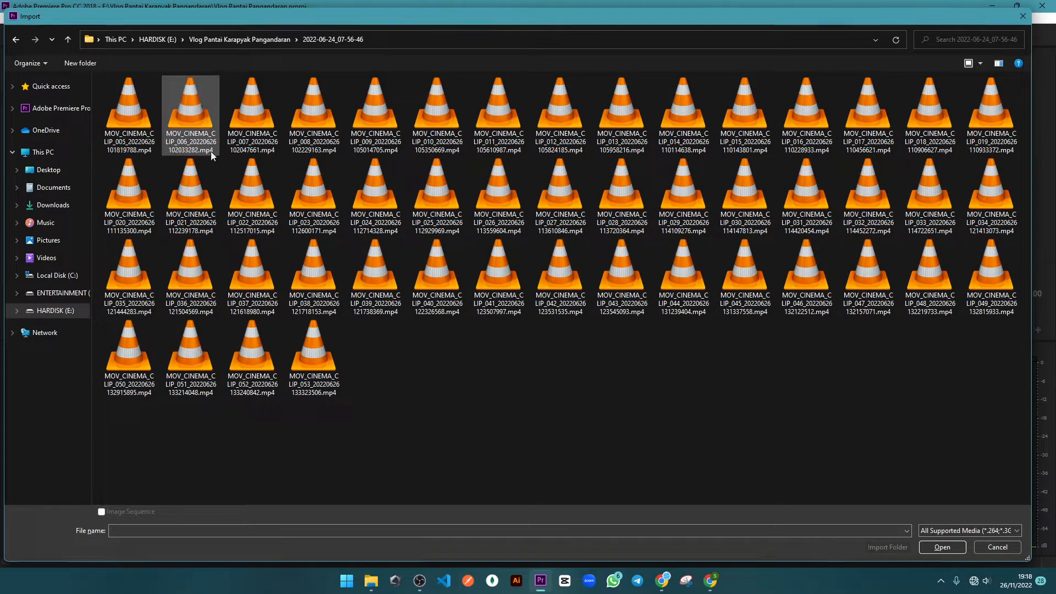
click(134, 115)
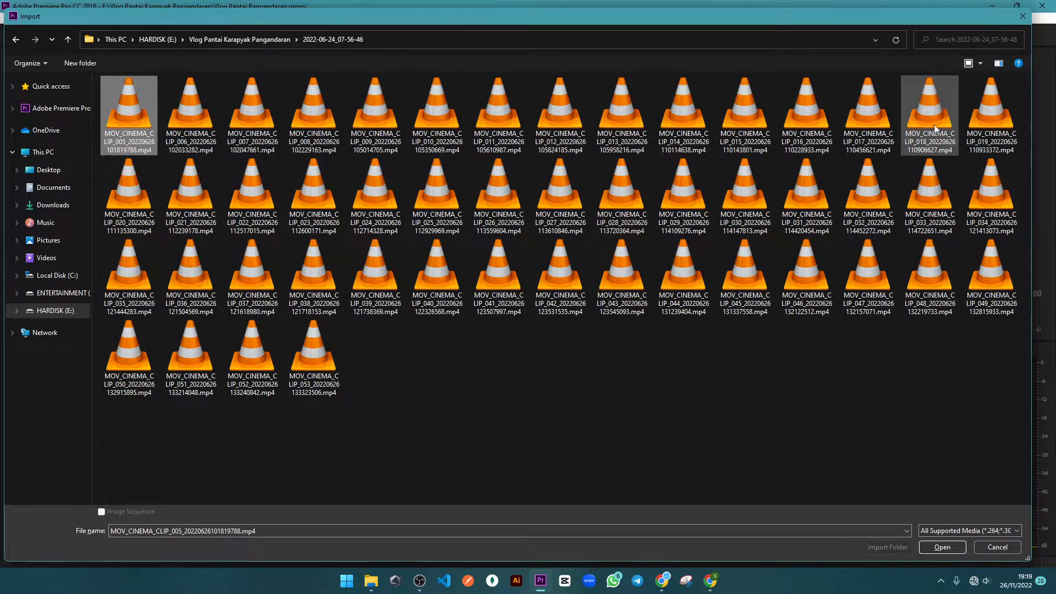
click(316, 193)
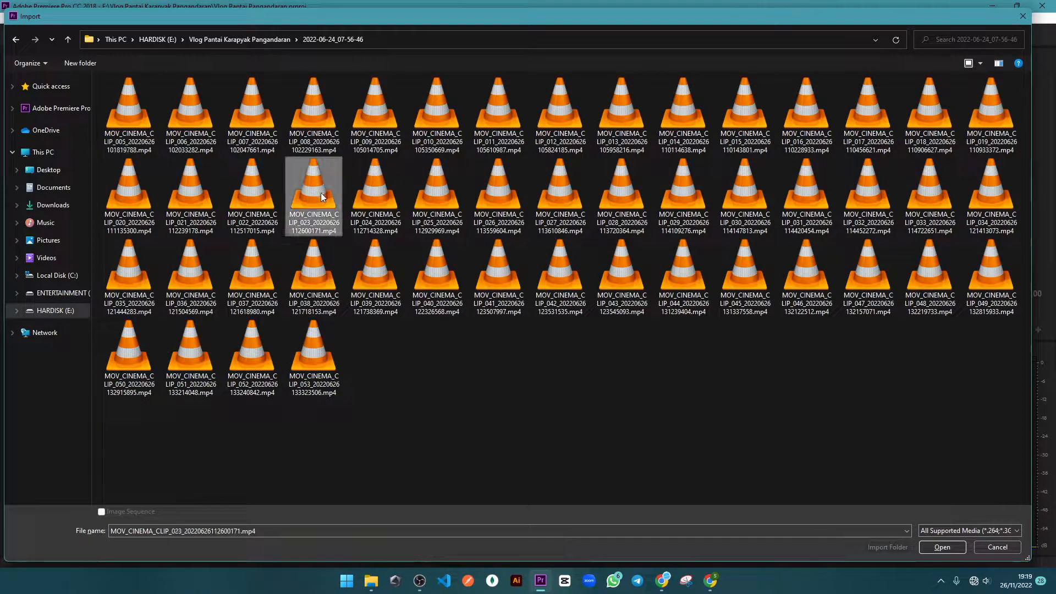
shift+click(348, 278)
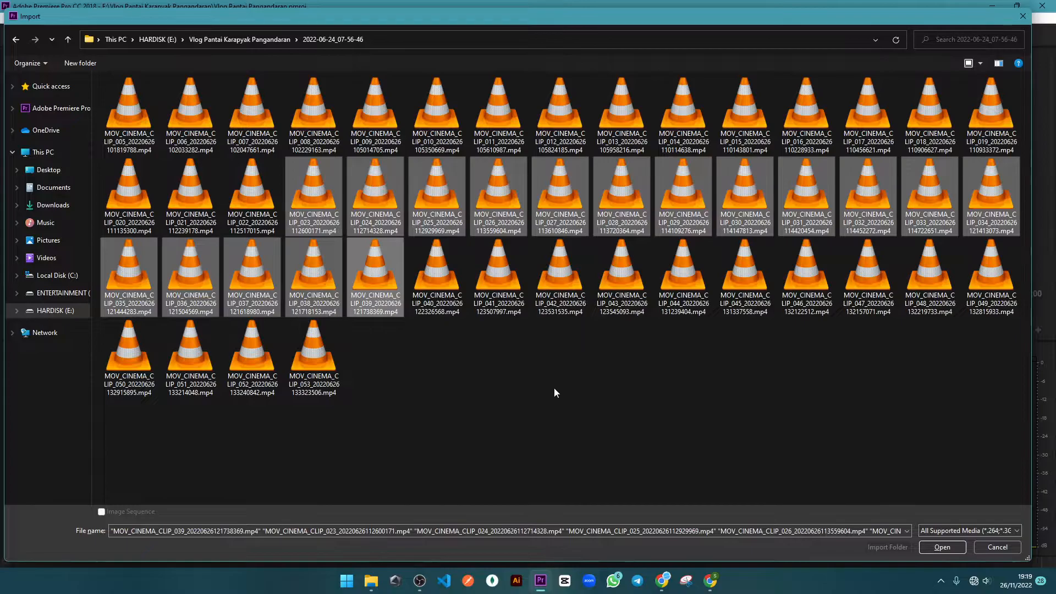
click(953, 550)
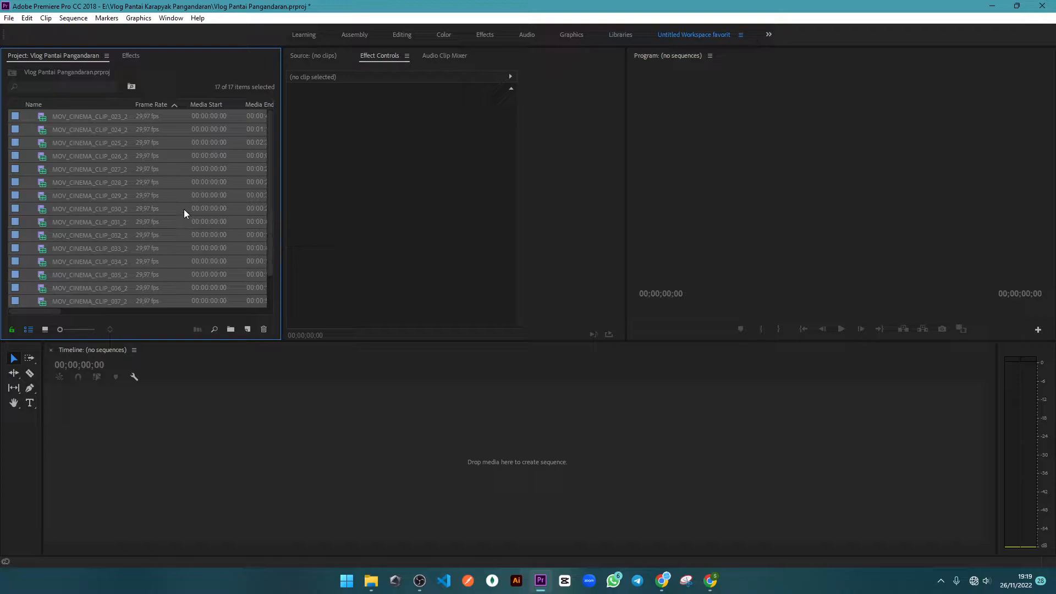
click(132, 155)
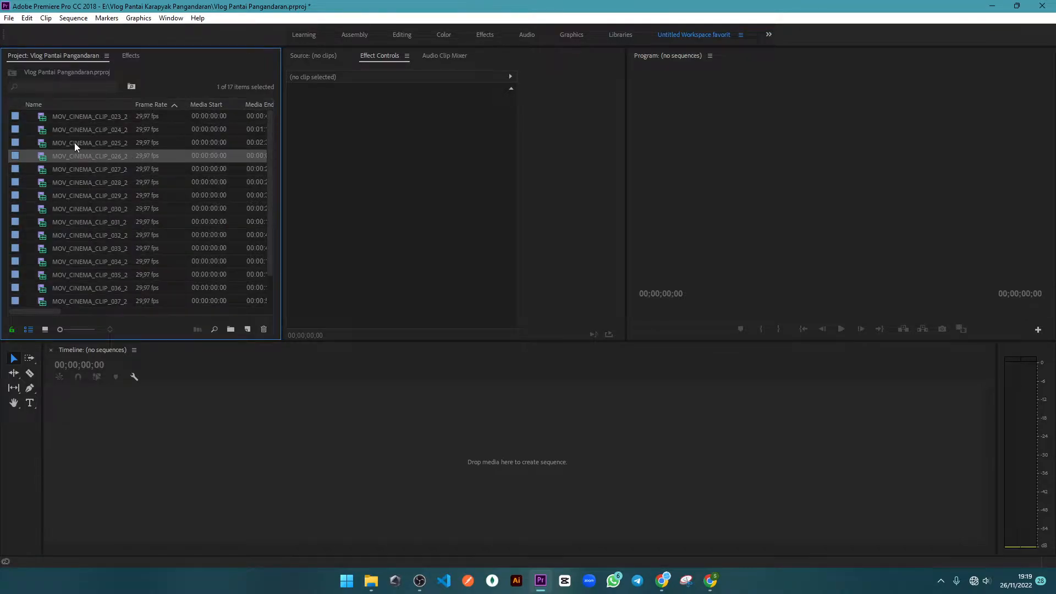
Preview clip MOV_CINEMA_CLIP_023 in the Source monitor, playing its opening and skimming ahead to about 20 seconds
click(48, 118)
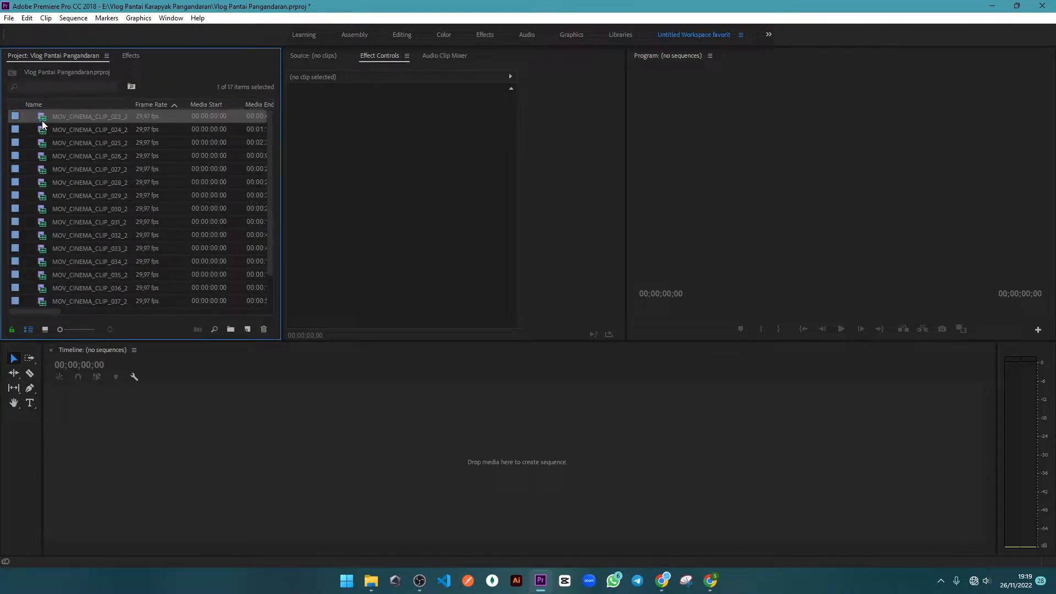
double_click(40, 121)
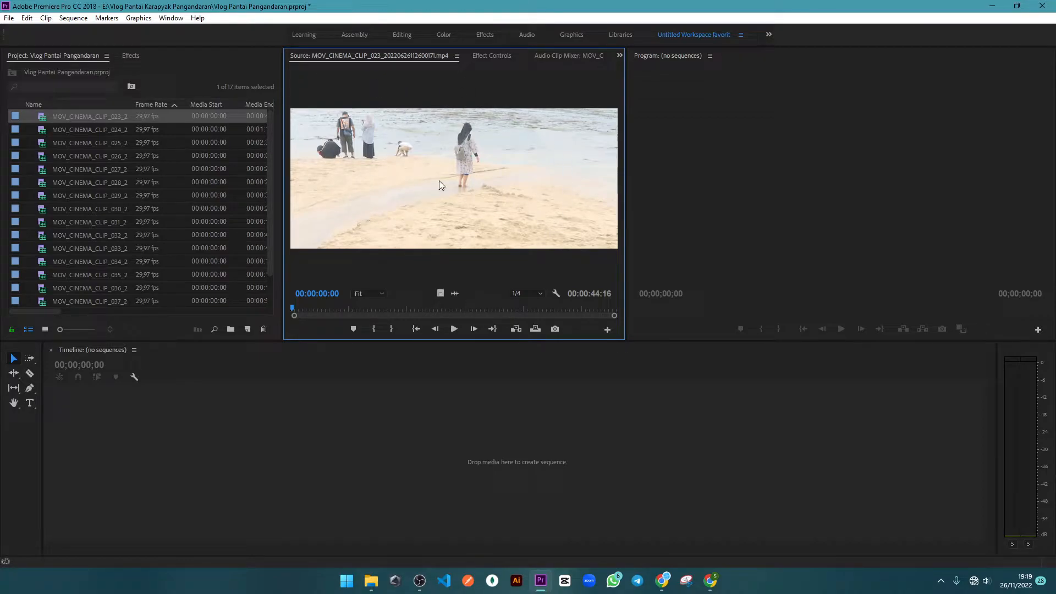
click(454, 328)
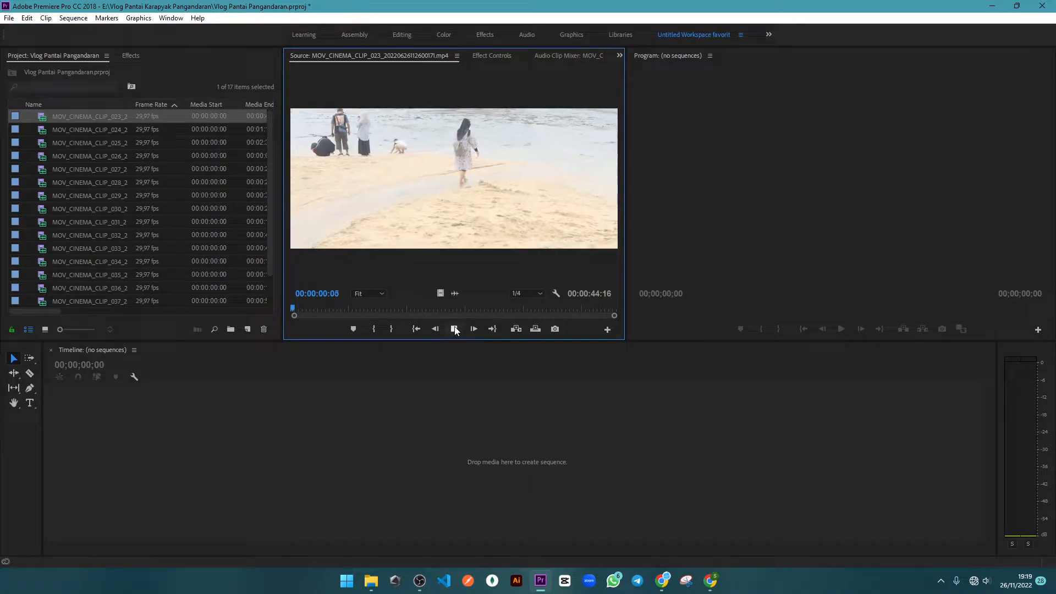
click(454, 328)
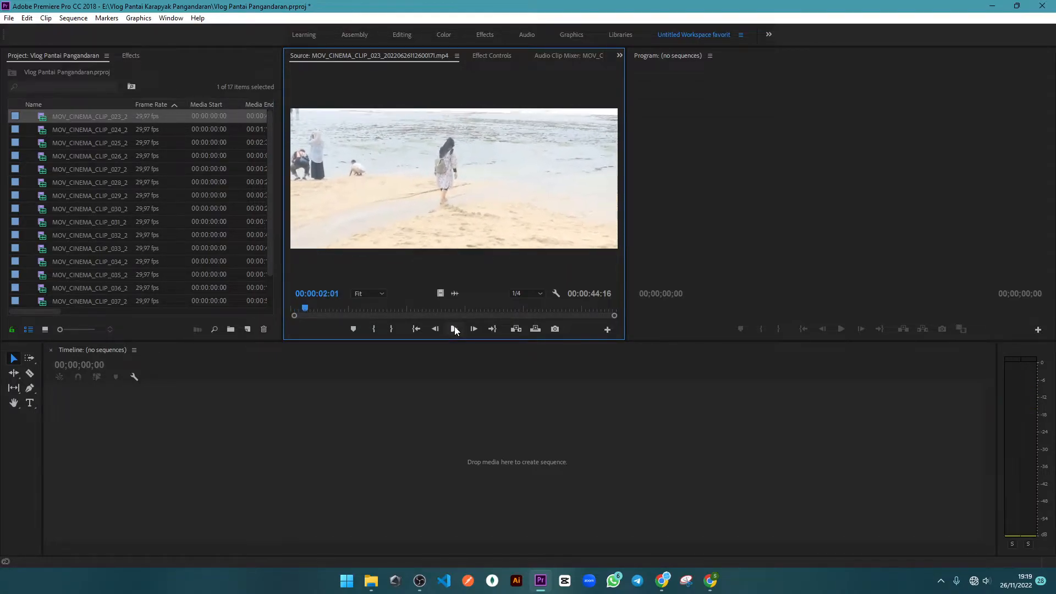
click(454, 329)
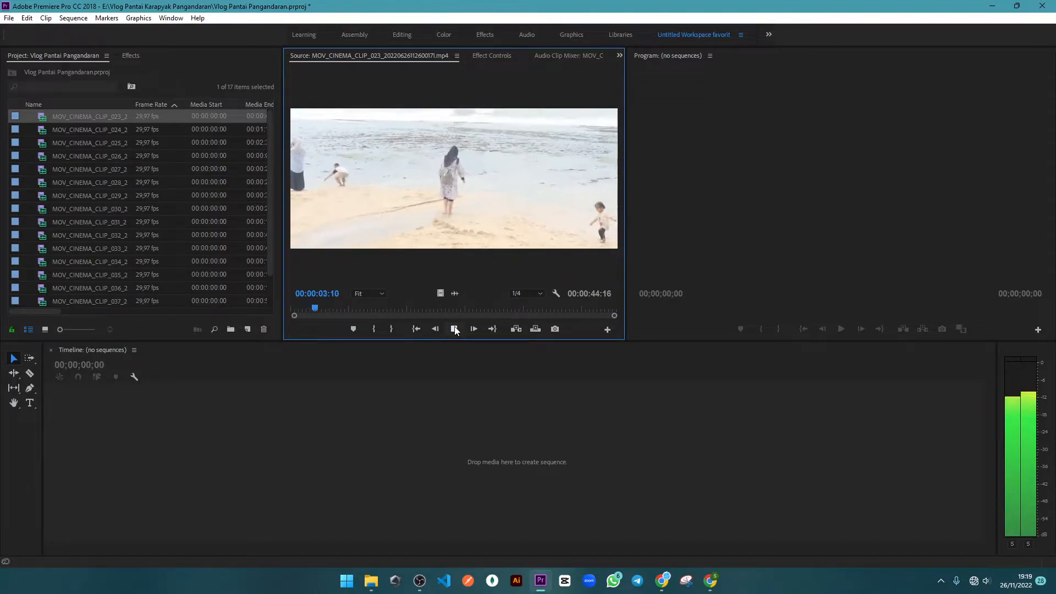
drag(385, 308, 439, 308)
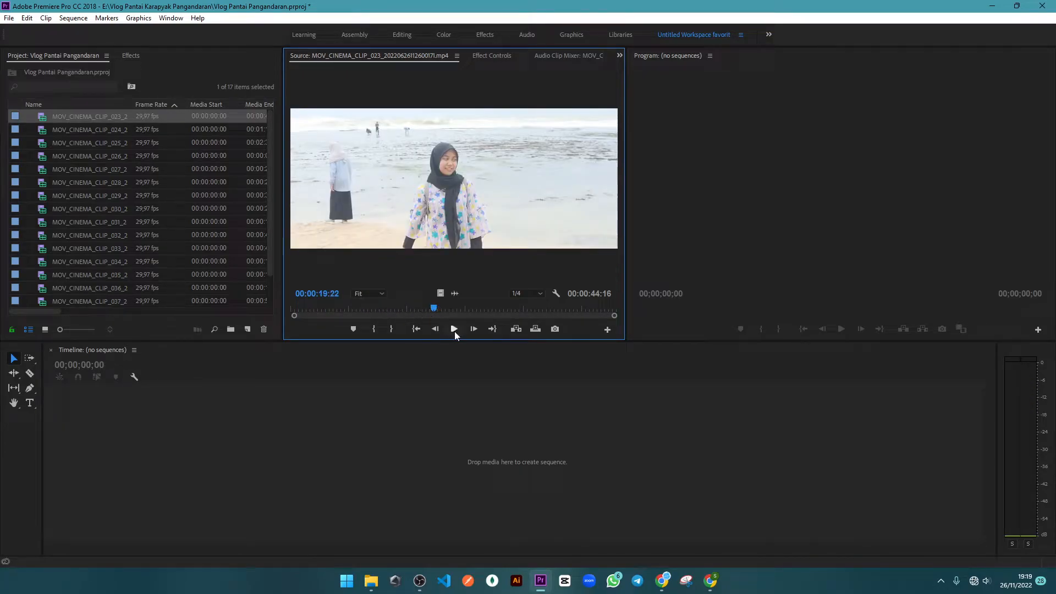
Open clips MOV_CINEMA_CLIP_024, 026 and 025 one after another in the Source monitor to check their content
double_click(38, 130)
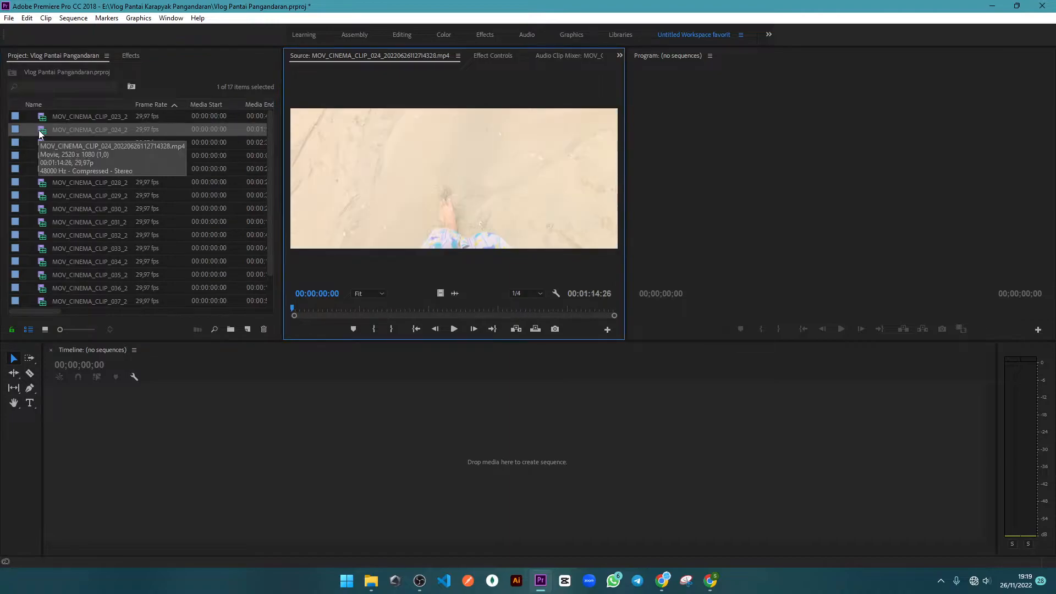
double_click(42, 155)
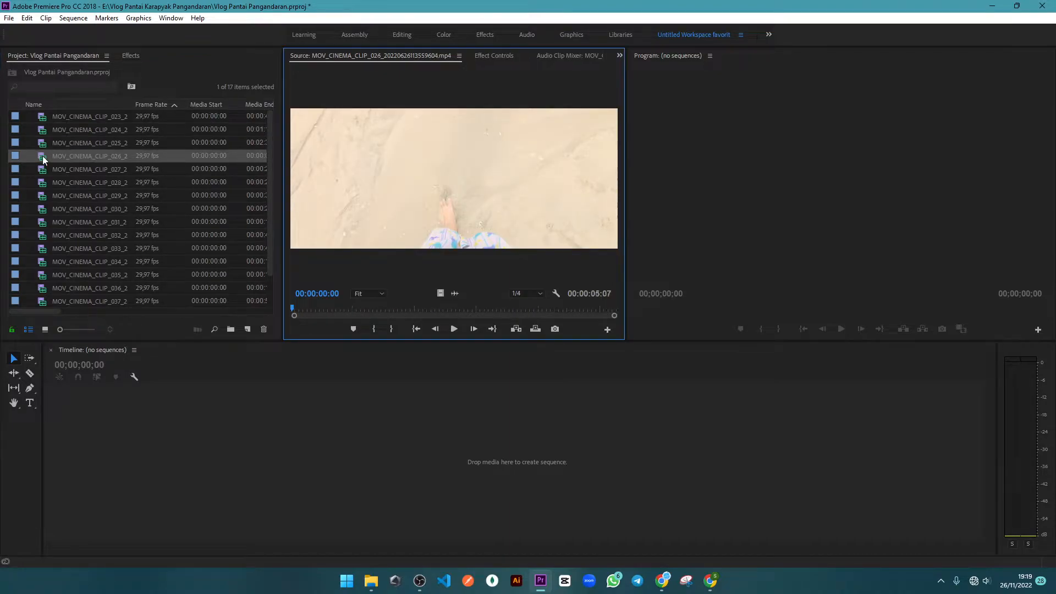
double_click(42, 144)
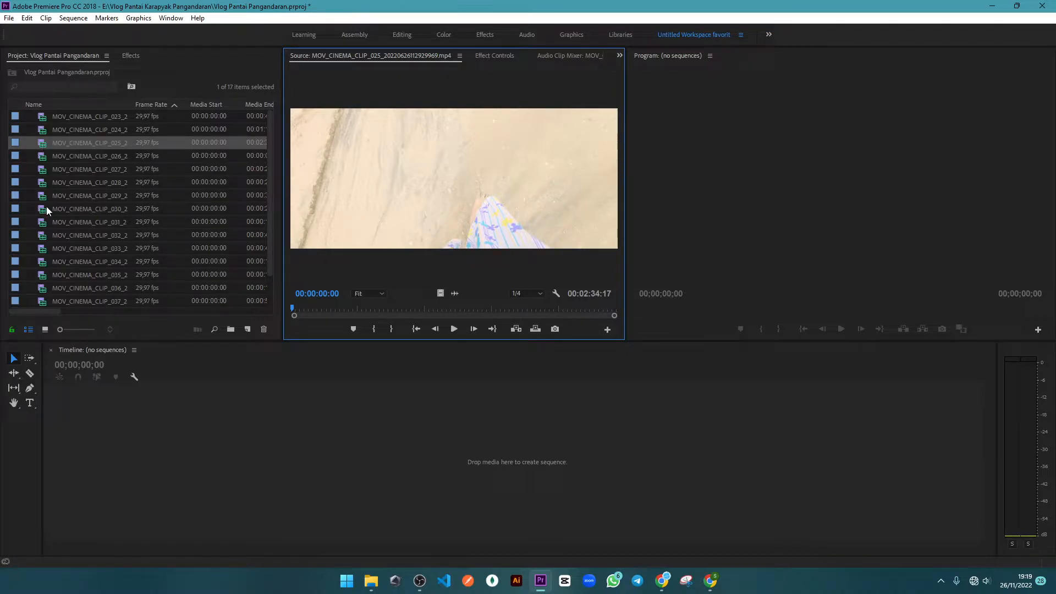
click(258, 443)
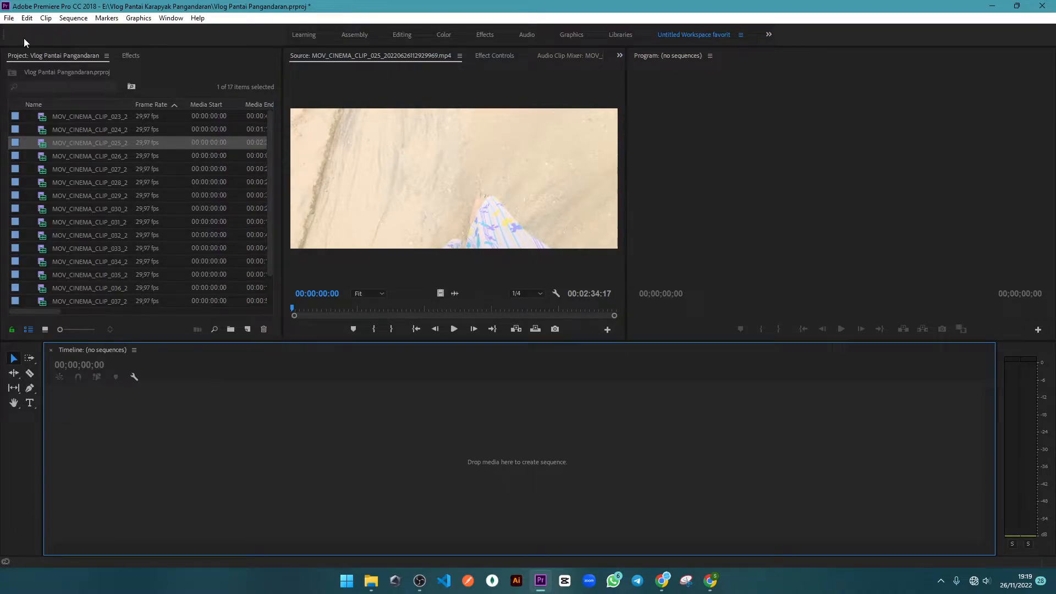
click(9, 19)
mouse_move(66, 31)
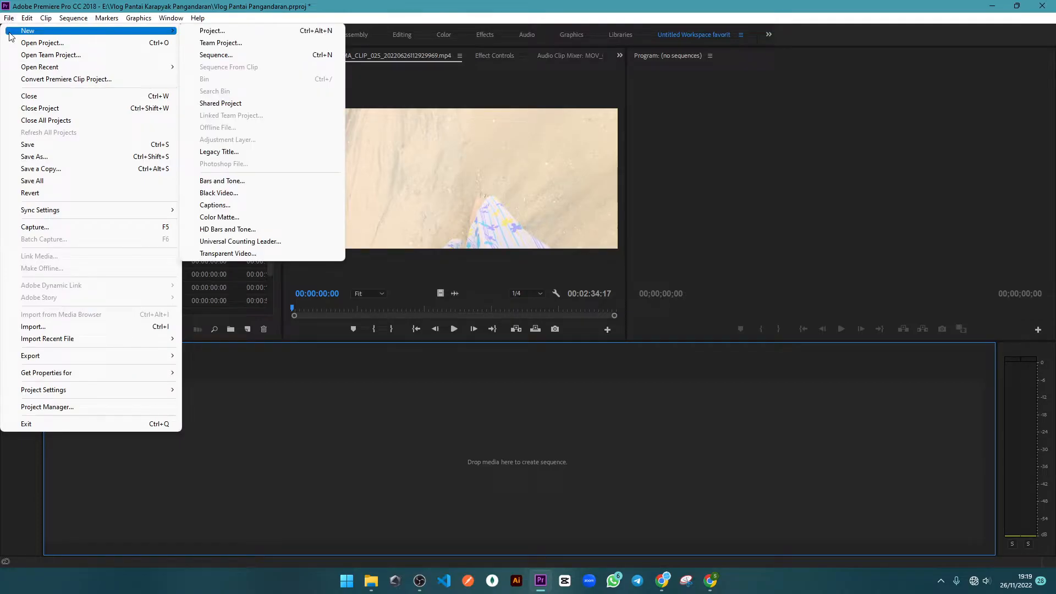
click(245, 57)
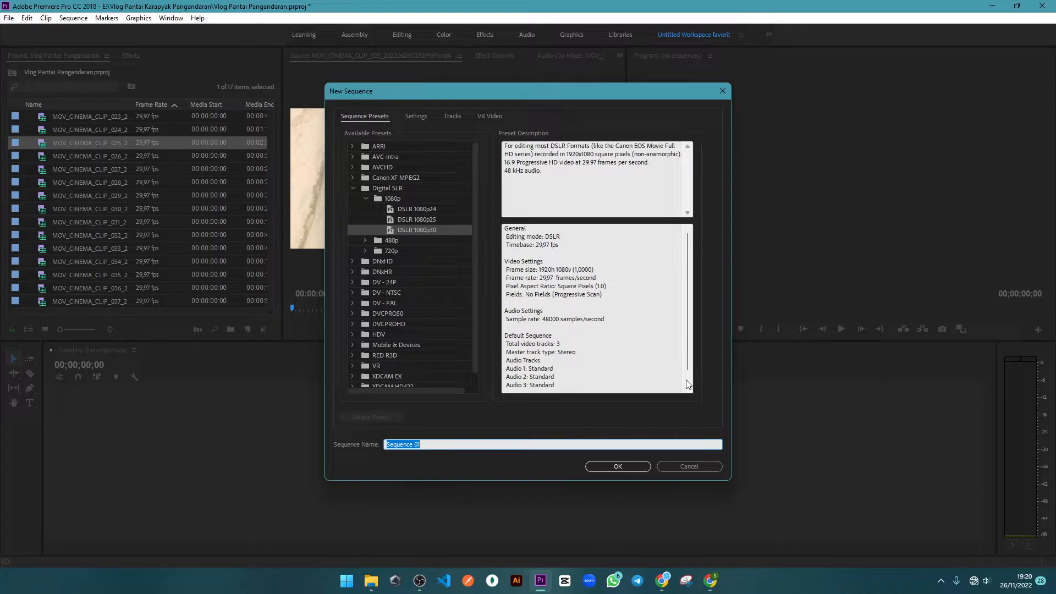
click(590, 465)
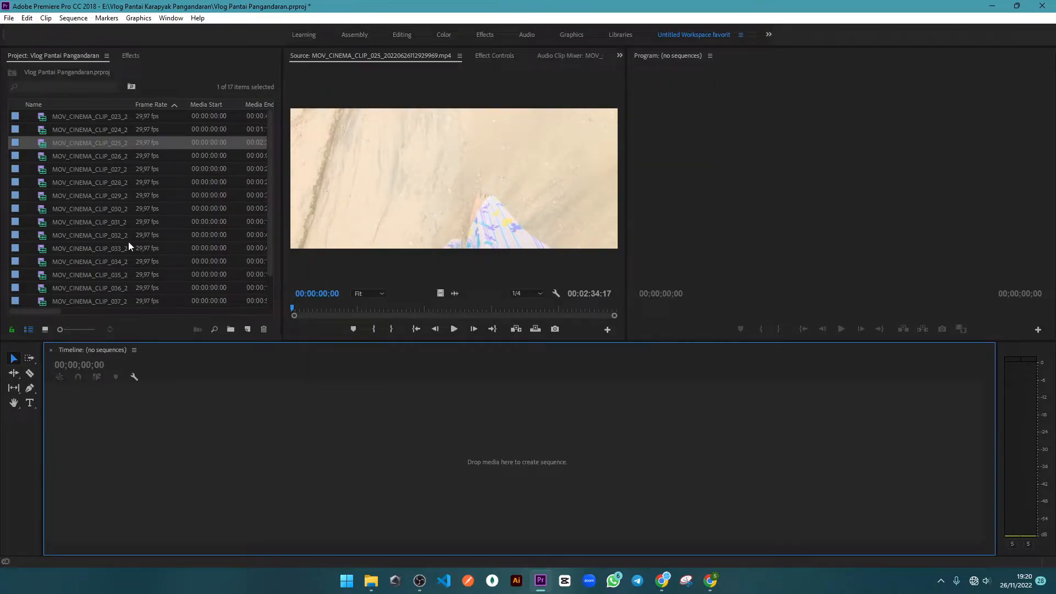
Create a sequence from clip MOV_CINEMA_CLIP_023 by placing it on the empty timeline
click(54, 141)
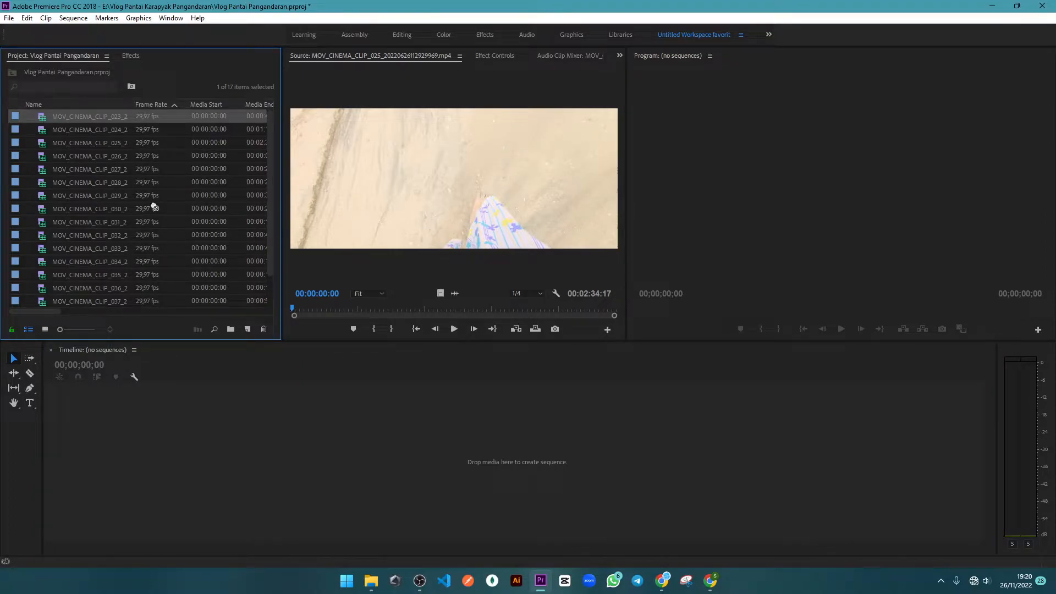
drag(154, 206, 235, 452)
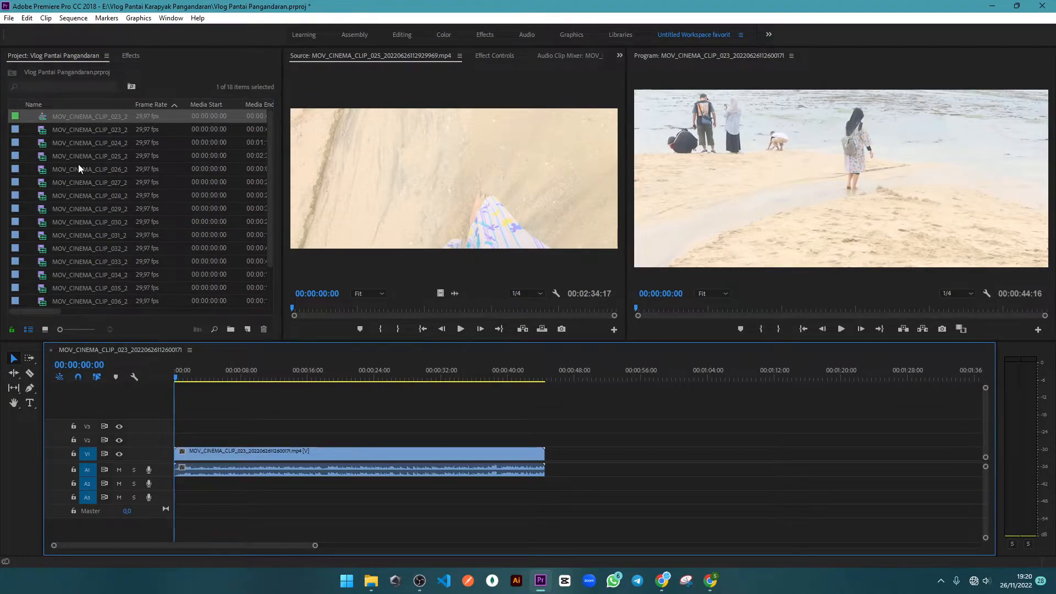
Rename the new sequence to vlog pangandaran and save the project
click(88, 117)
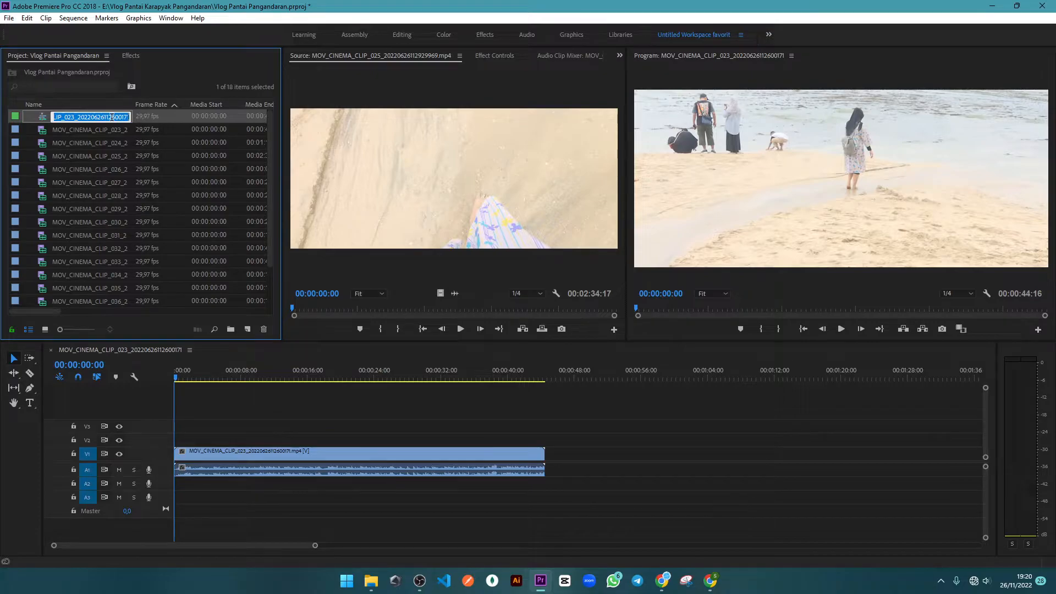
text(vlog pan)
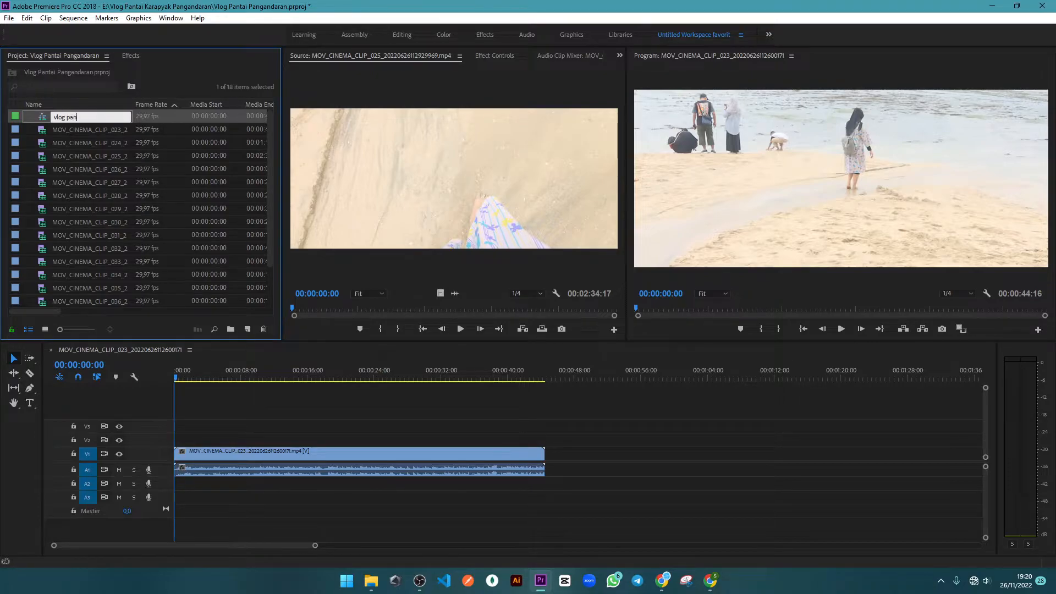
text(gandaran)
click(110, 346)
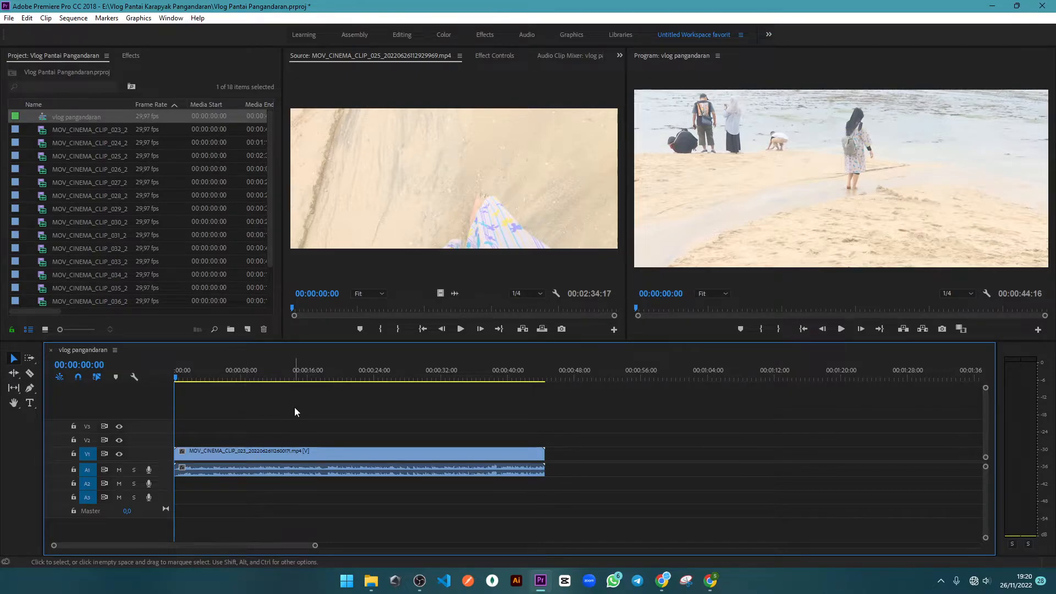
key(ctrl+s)
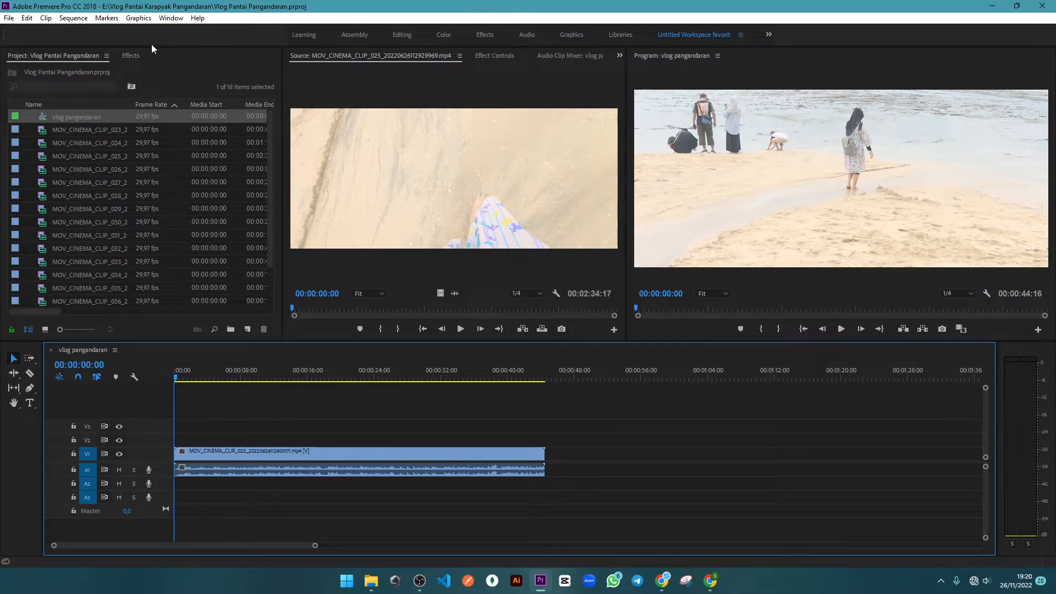
click(214, 195)
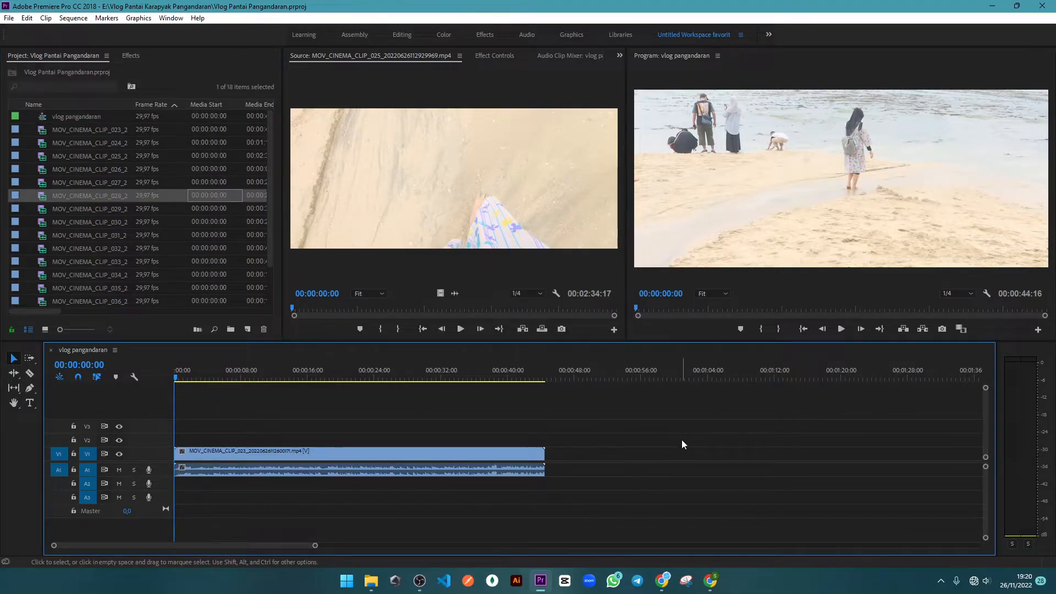
click(76, 22)
click(88, 31)
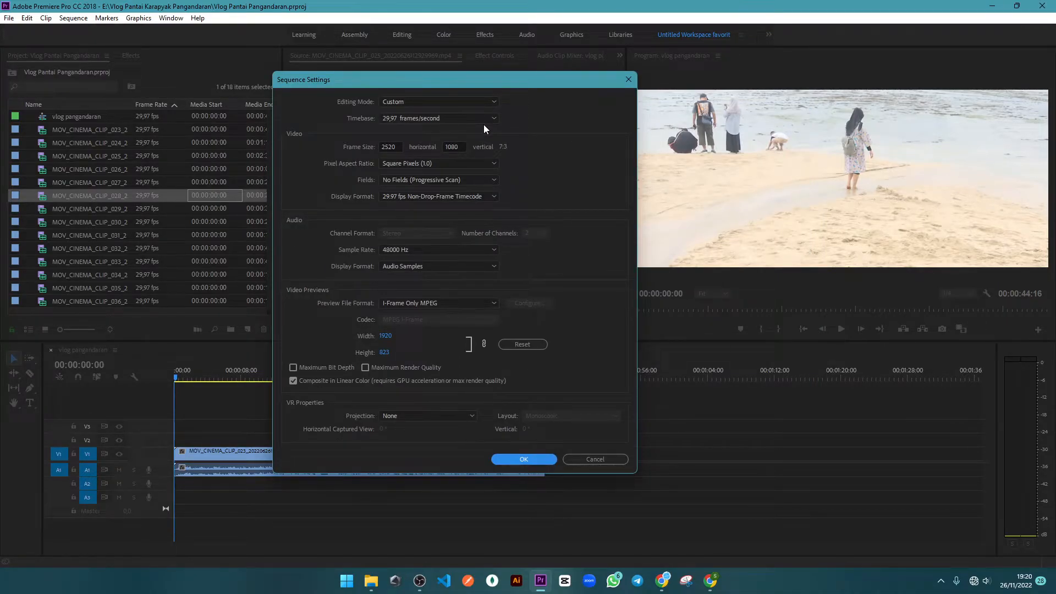
click(483, 121)
click(418, 130)
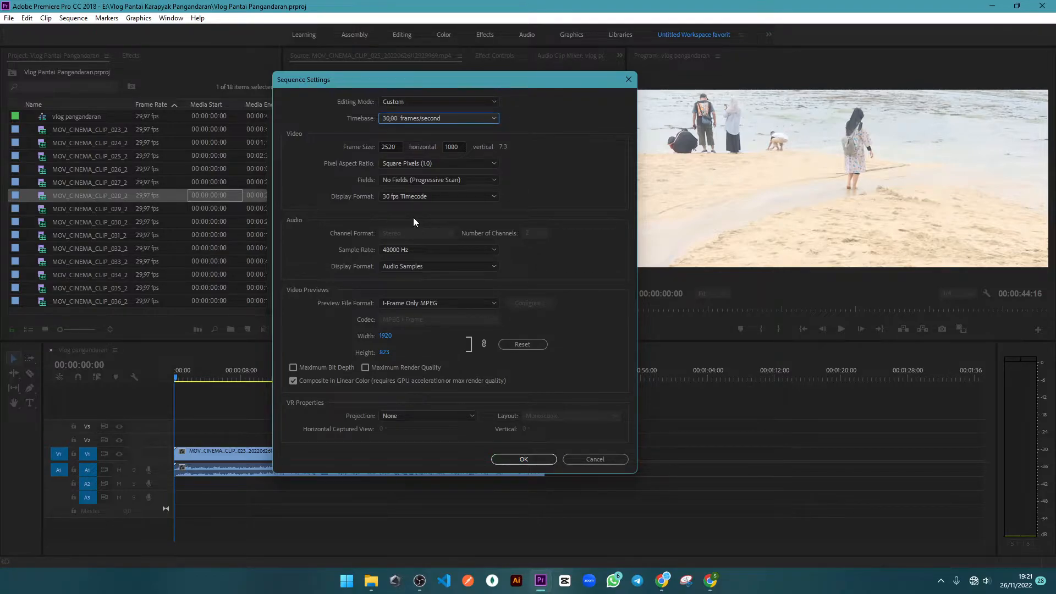
click(395, 145)
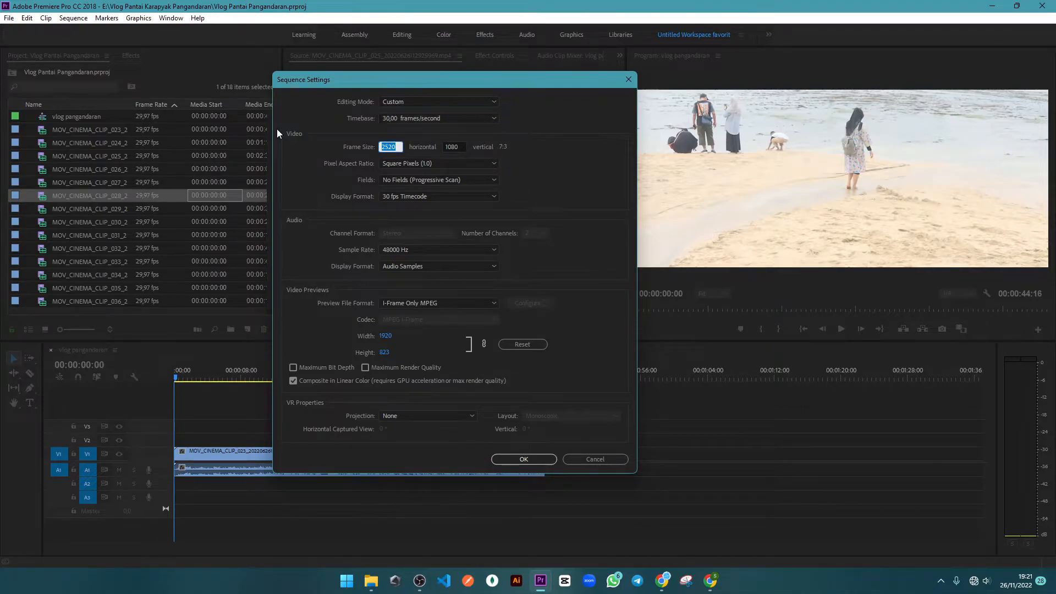
text(1920)
key(Escape)
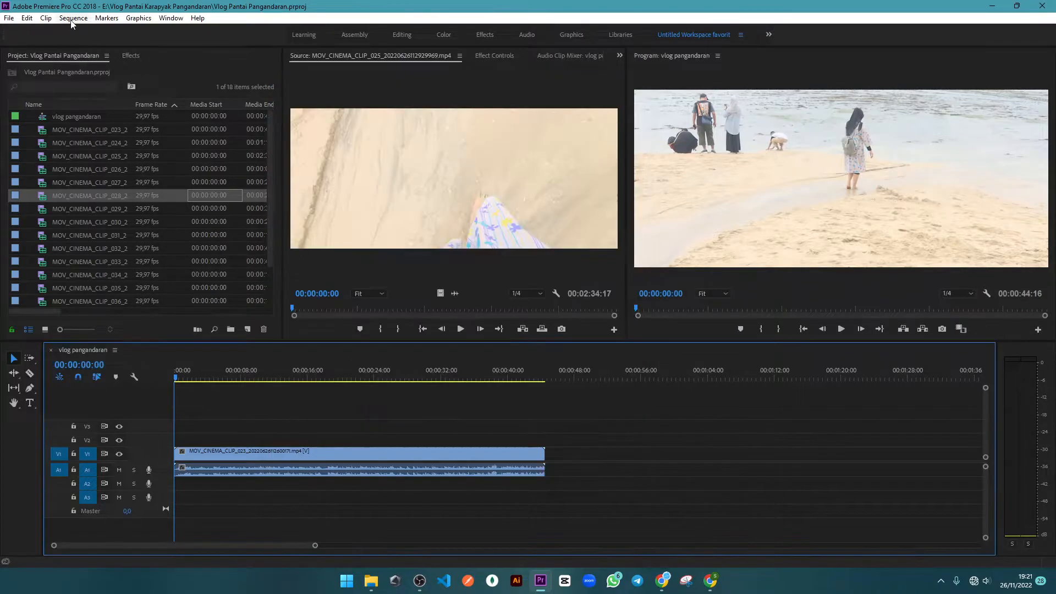
Set the vlog pangandaran sequence's timebase to 30,00 frames/second and its video display format to Frames
click(73, 18)
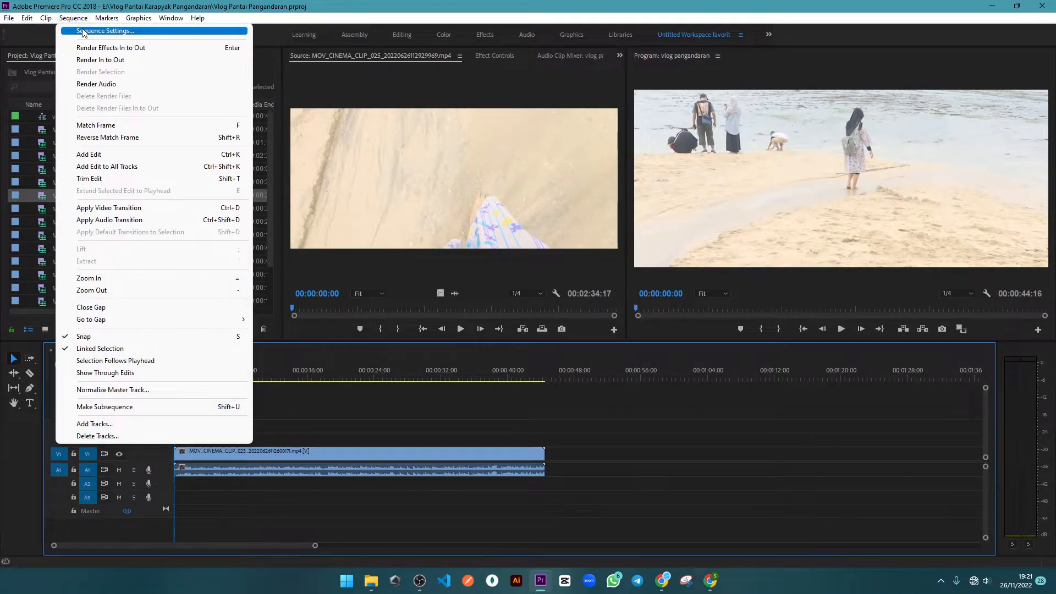
click(83, 31)
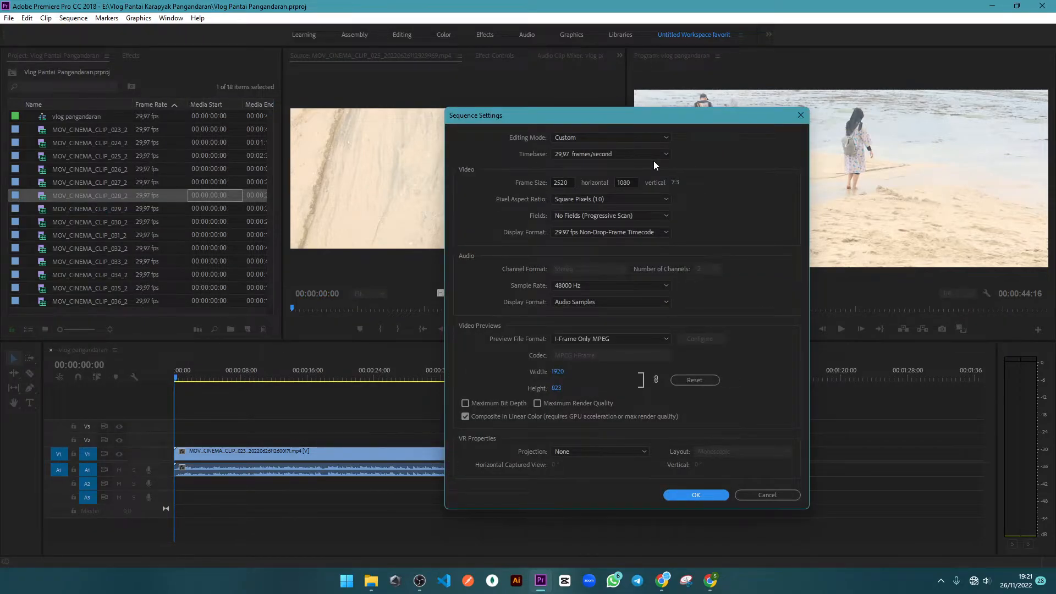
drag(654, 115, 393, 96)
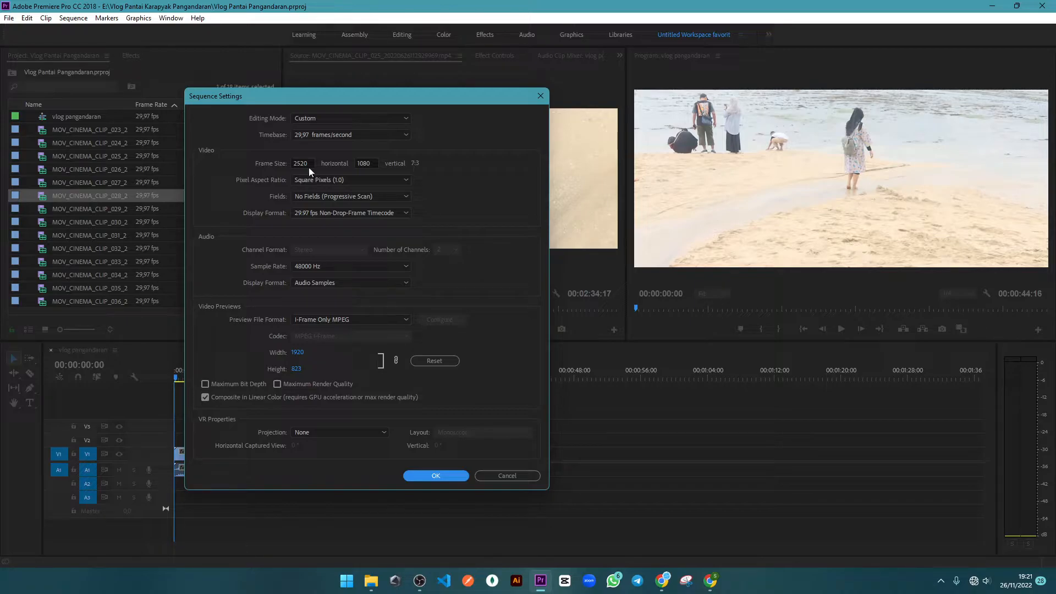
drag(309, 167, 200, 156)
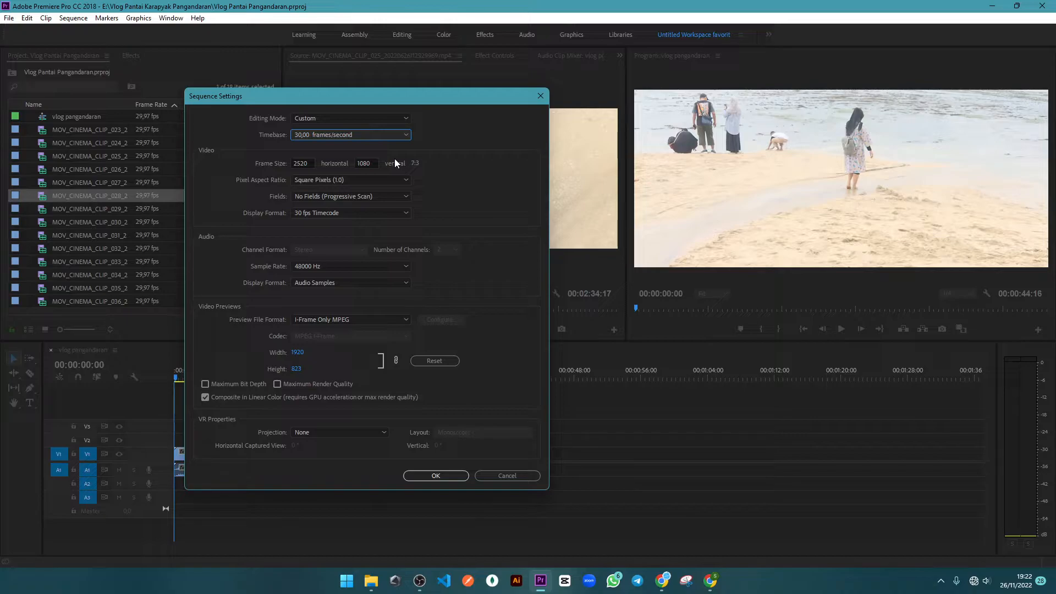
drag(417, 103, 521, 101)
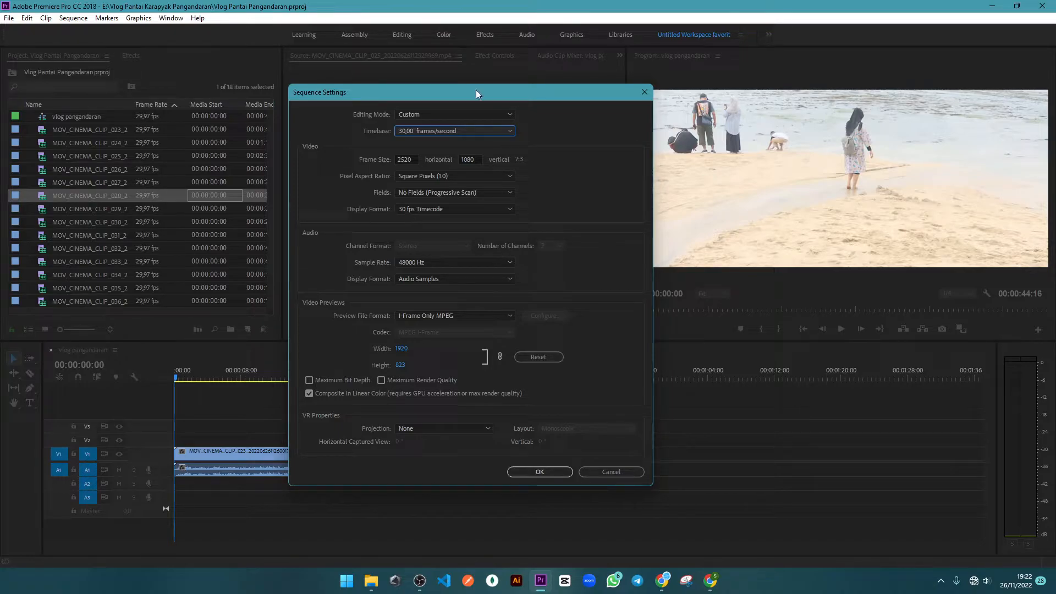
drag(476, 90, 720, 74)
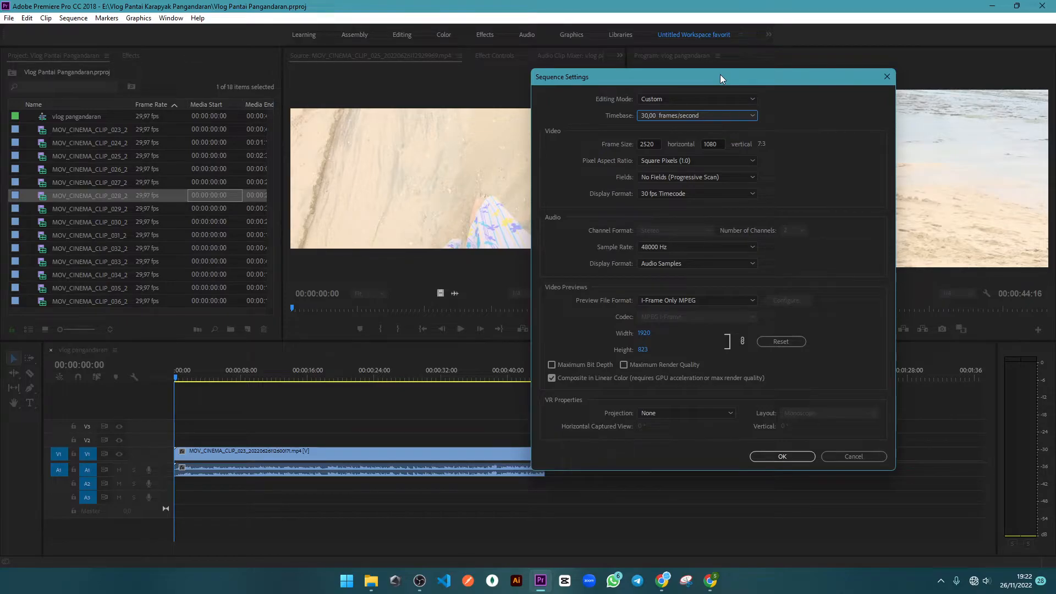
scroll(687, 193, down, 1)
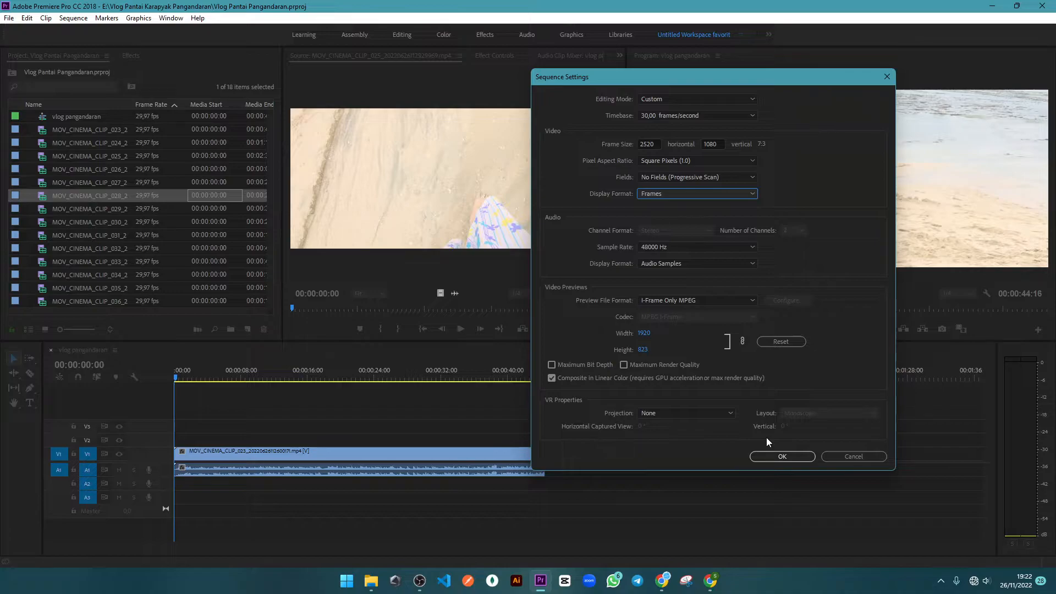
key(Return)
Move the playhead through the sequence to frame 684 and examine how the timeline ruler counts time
click(216, 371)
click(197, 371)
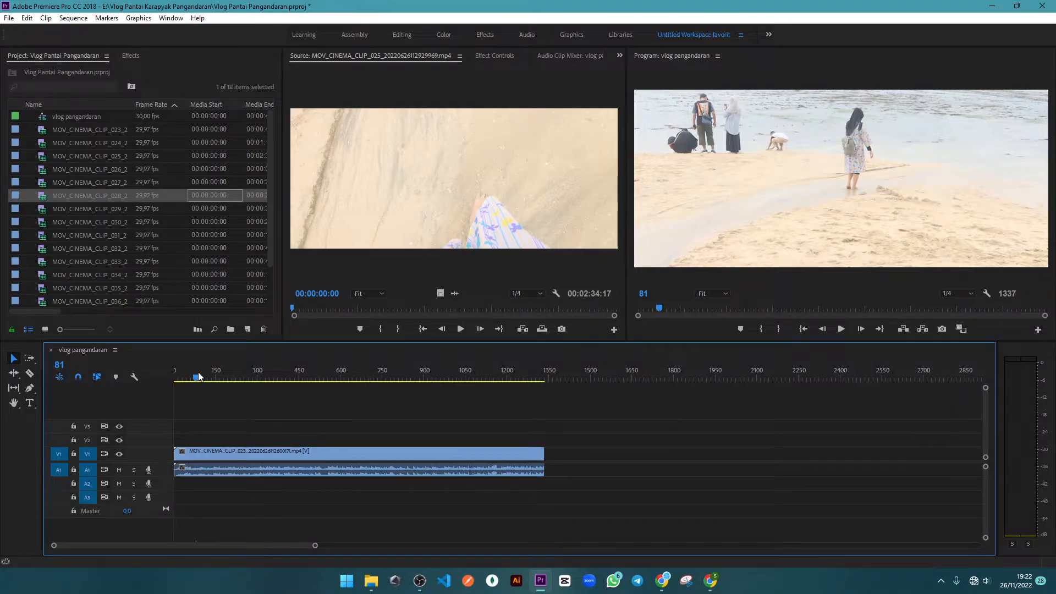
click(363, 372)
drag(315, 545, 342, 544)
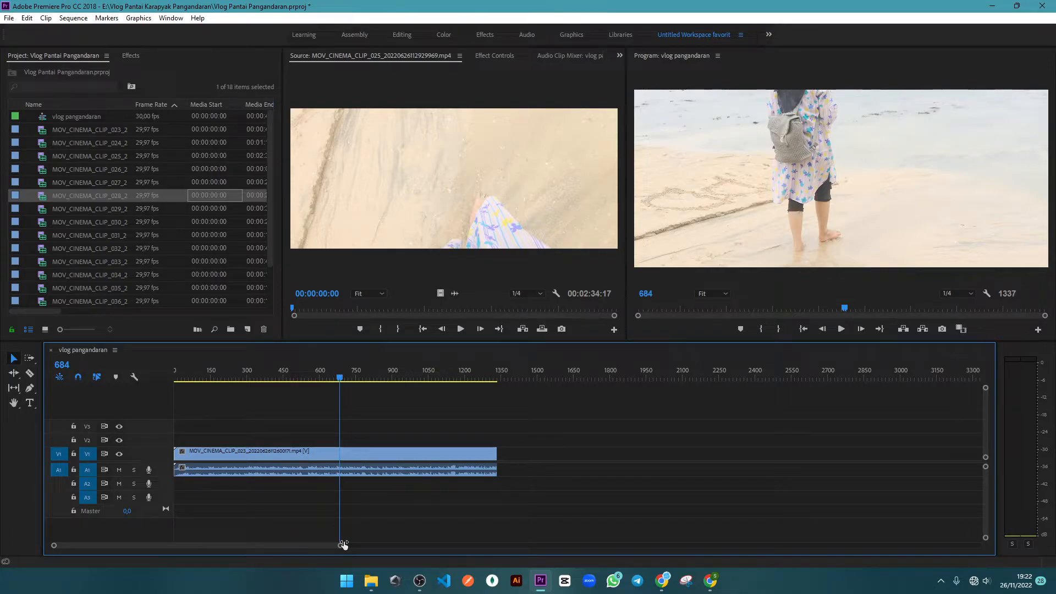
Set the video display format of the vlog pangandaran sequence to 30 fps Timecode
click(74, 18)
click(91, 27)
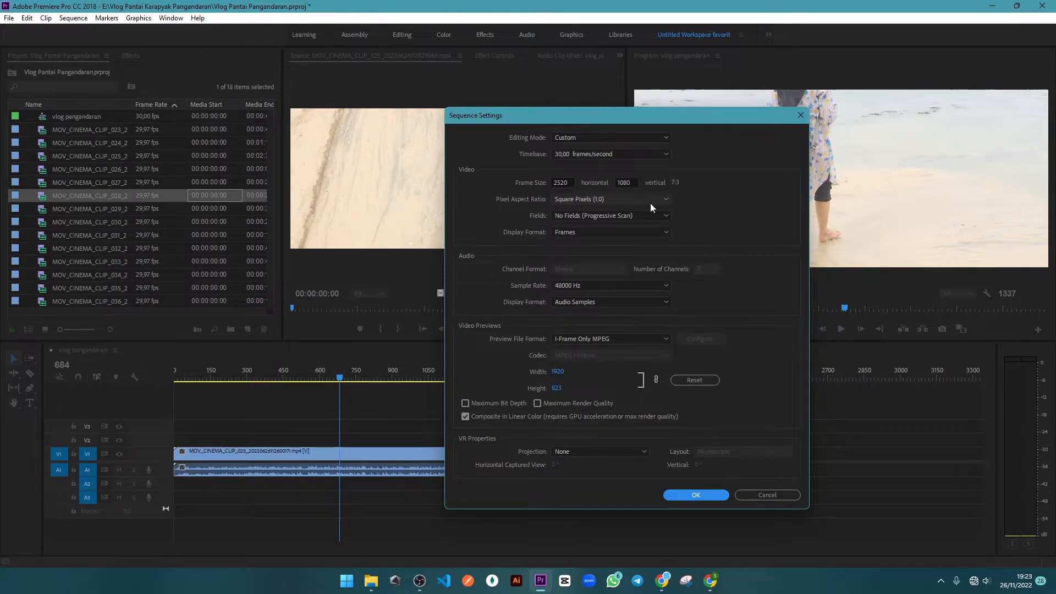
click(610, 232)
click(583, 221)
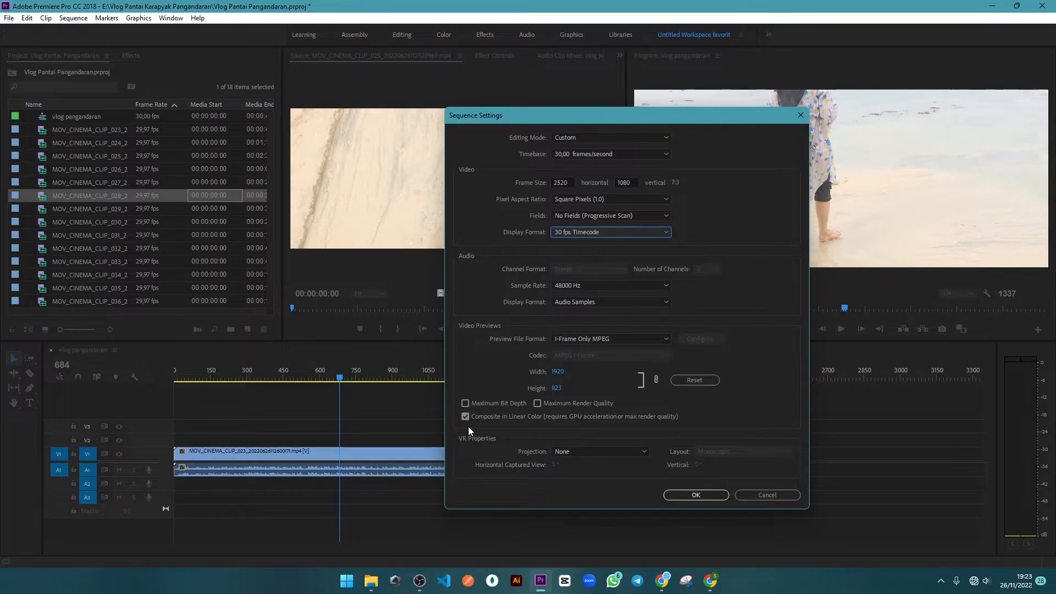
key(Return)
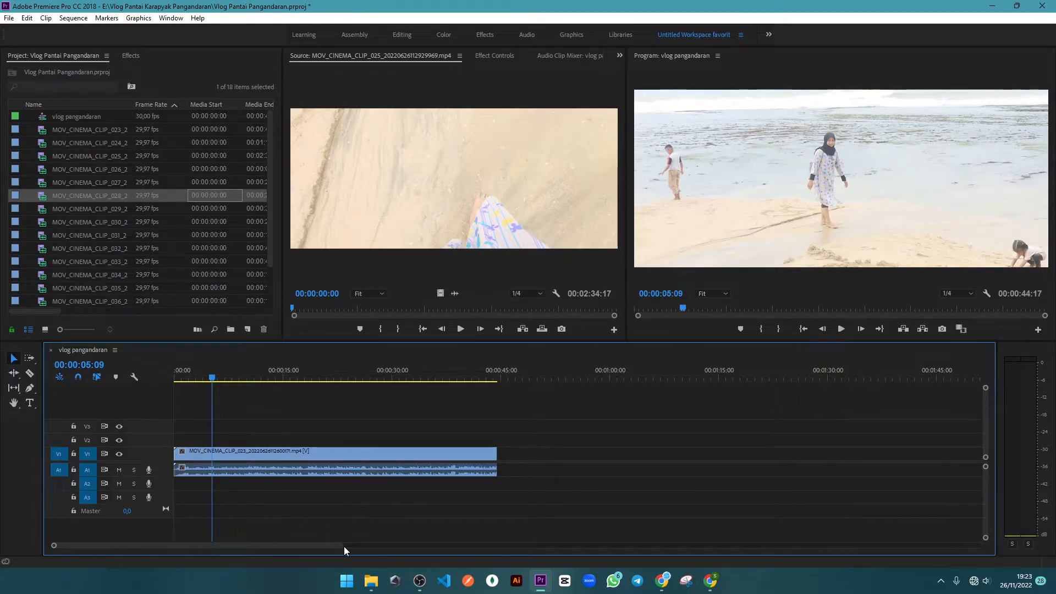
Examine the timeline ruler's timecode at different zoom levels, with the playhead at 00:00:02:03 and at the sequence start
drag(344, 546, 234, 546)
key(Home)
click(204, 377)
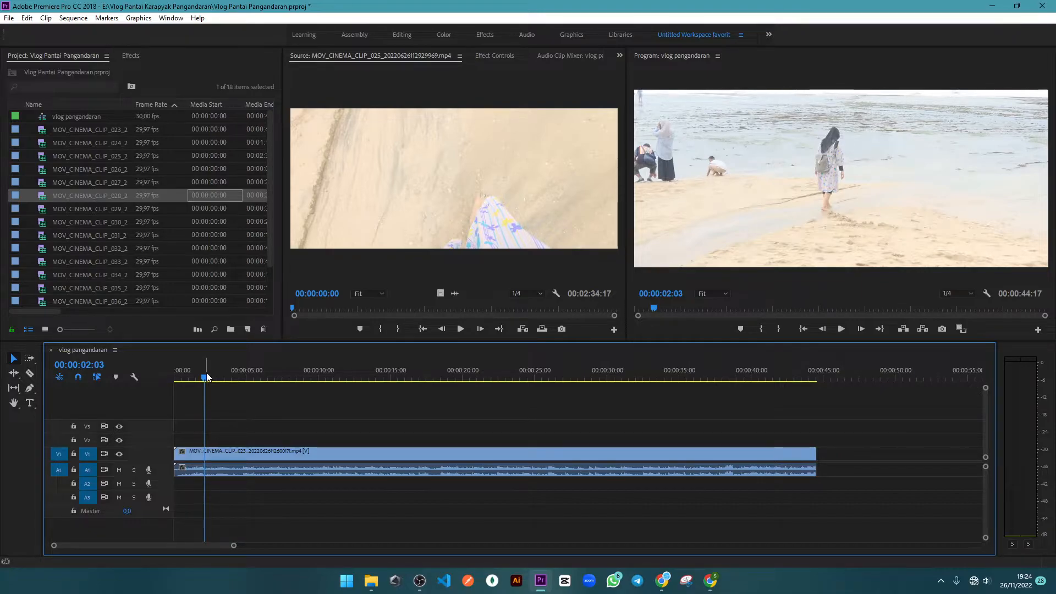
key(Home)
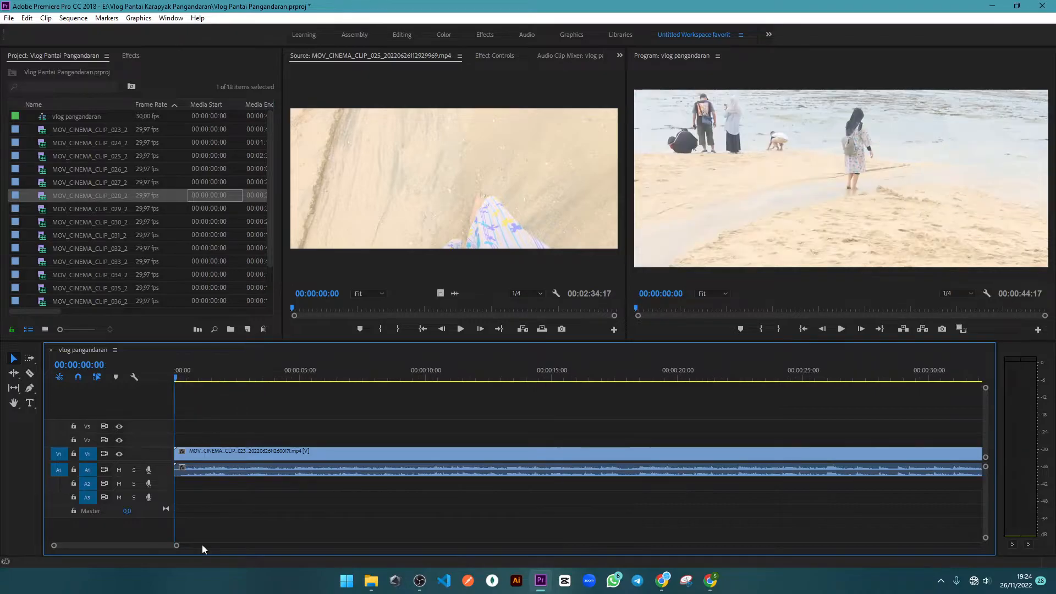
drag(233, 545, 300, 533)
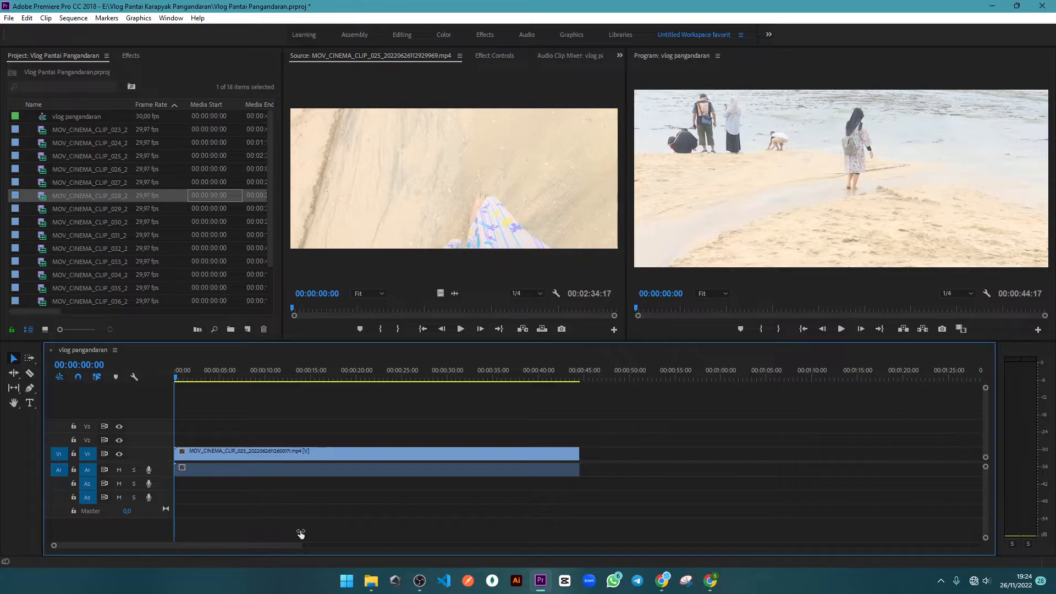
Try adding MOV_CINEMA_CLIP_029 after the first clip on V1 and A1, and undo the edits until the timeline is empty
drag(90, 208, 652, 484)
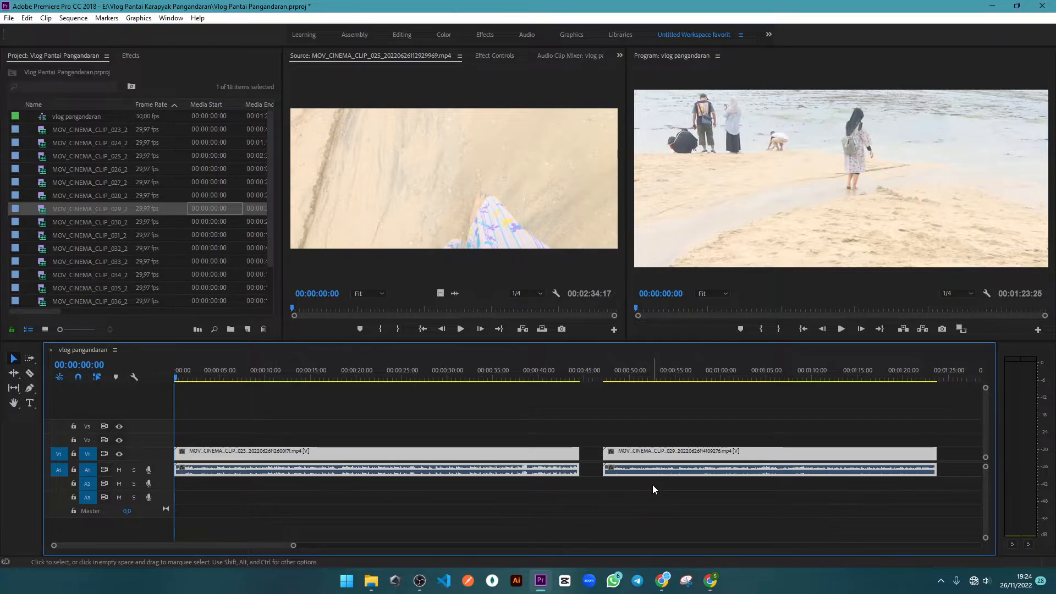
key(ctrl+z)
key(ctrl+z)
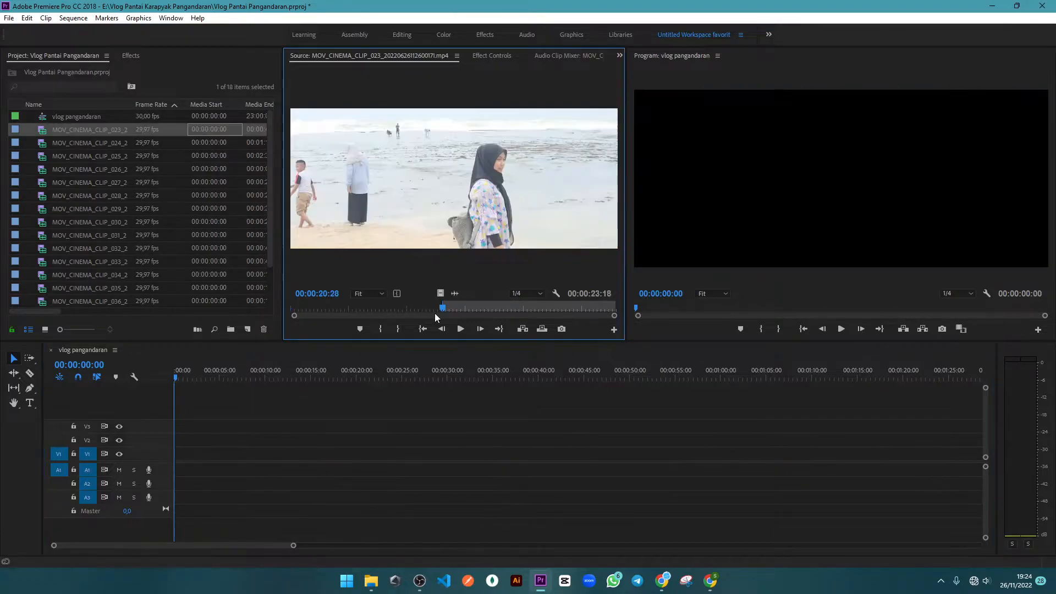
Mark an Out point in MOV_CINEMA_CLIP_023 for a 2:21 range starting at 00:00:20:28, and place only its video on V1 at about 00:00:13:19
drag(434, 313, 461, 311)
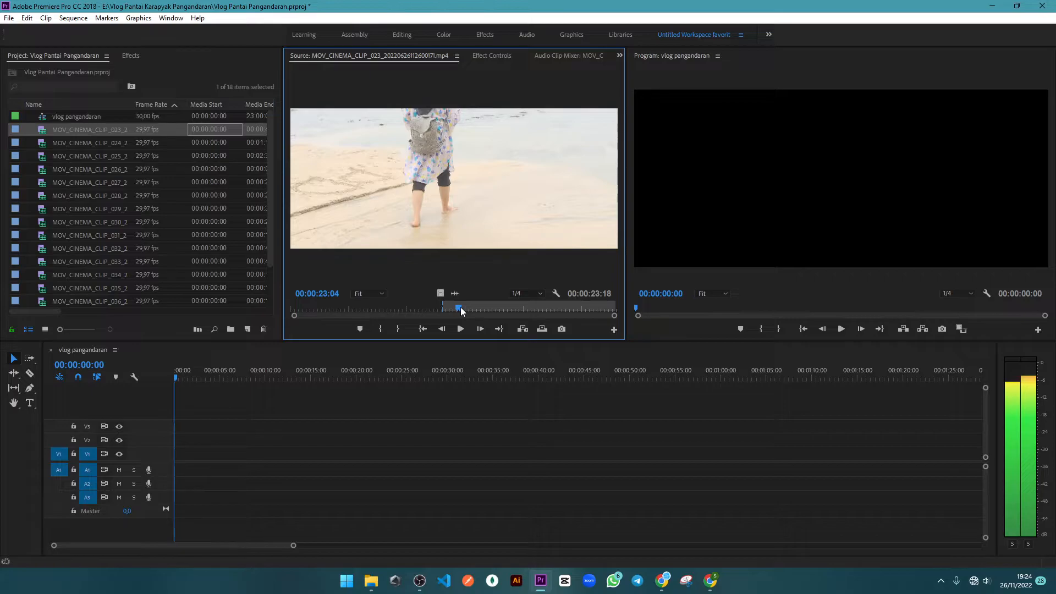
key(o)
drag(442, 237, 301, 454)
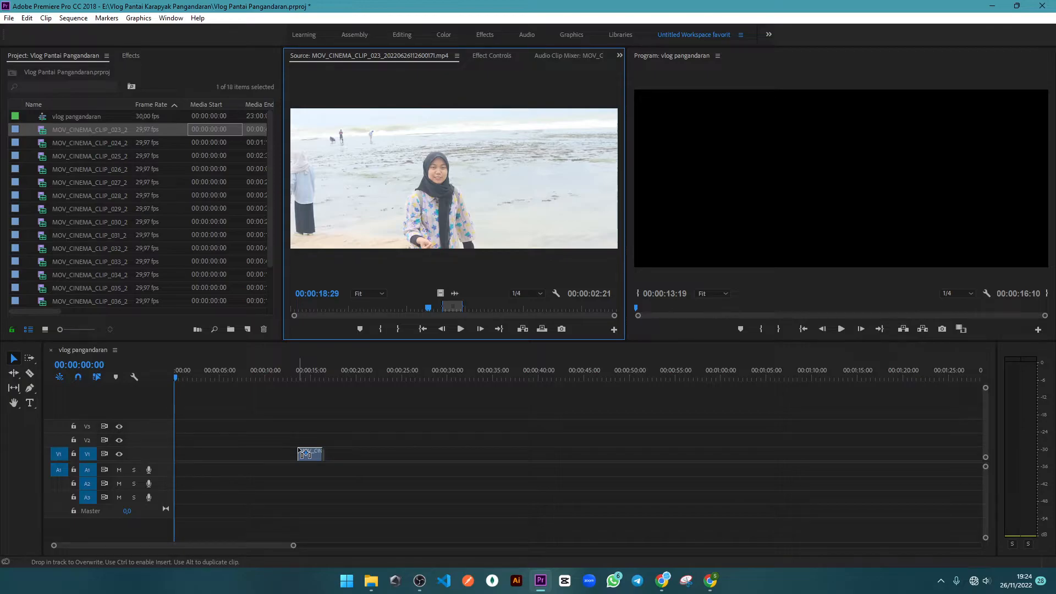
drag(299, 451, 301, 452)
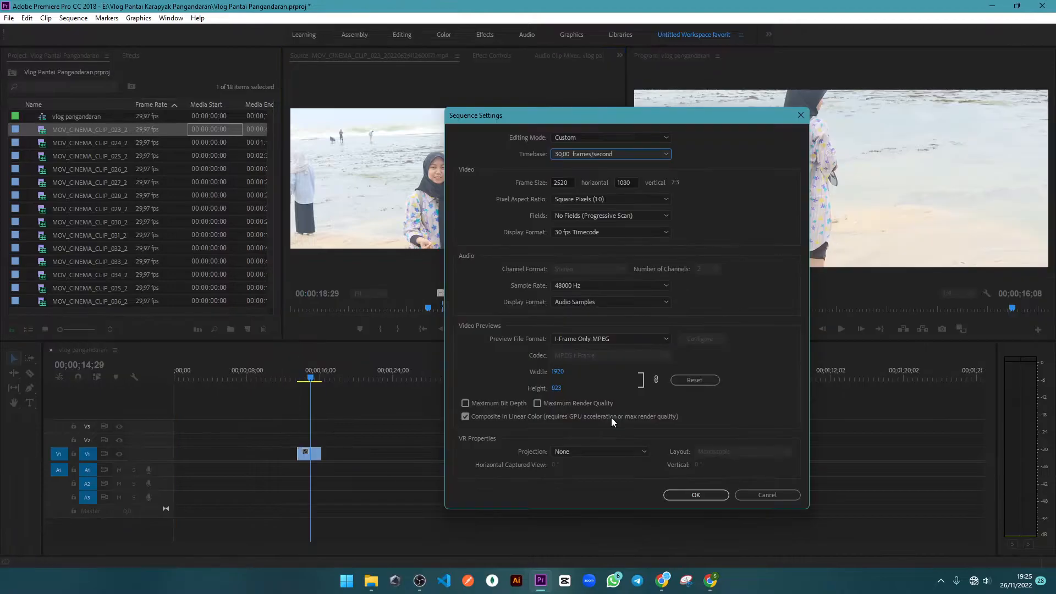
Apply a 30,00 frames/second timebase with 30 fps Timecode to the sequence, and move the video clip to the sequence start
click(701, 497)
drag(306, 454, 153, 371)
key(Home)
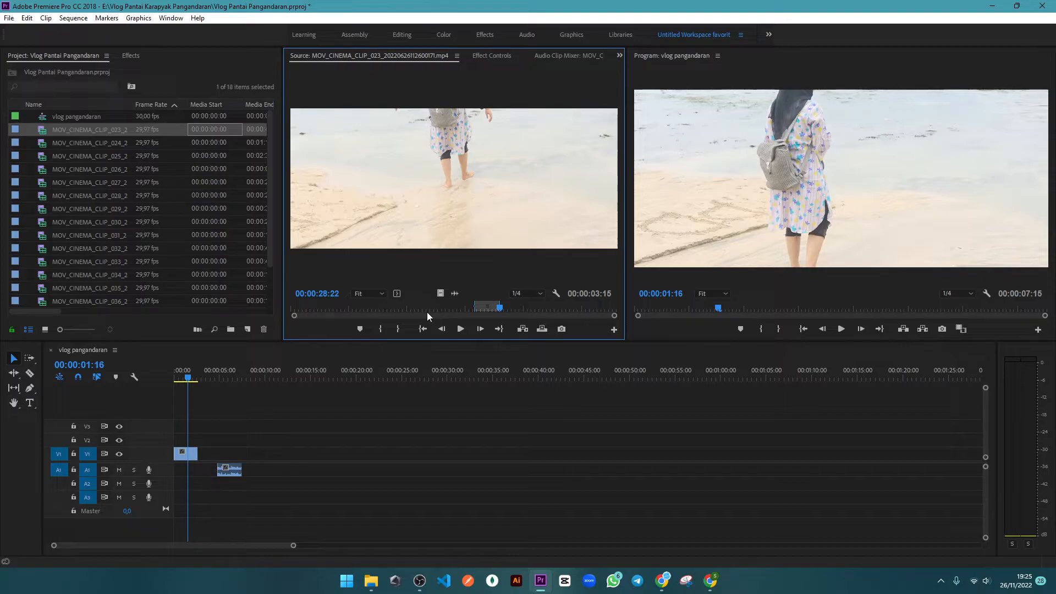
Place the 3:15 range of MOV_CINEMA_CLIP_023 on the timeline with picture and sound together, and again as separate video-only and audio-only pieces
drag(426, 312, 437, 453)
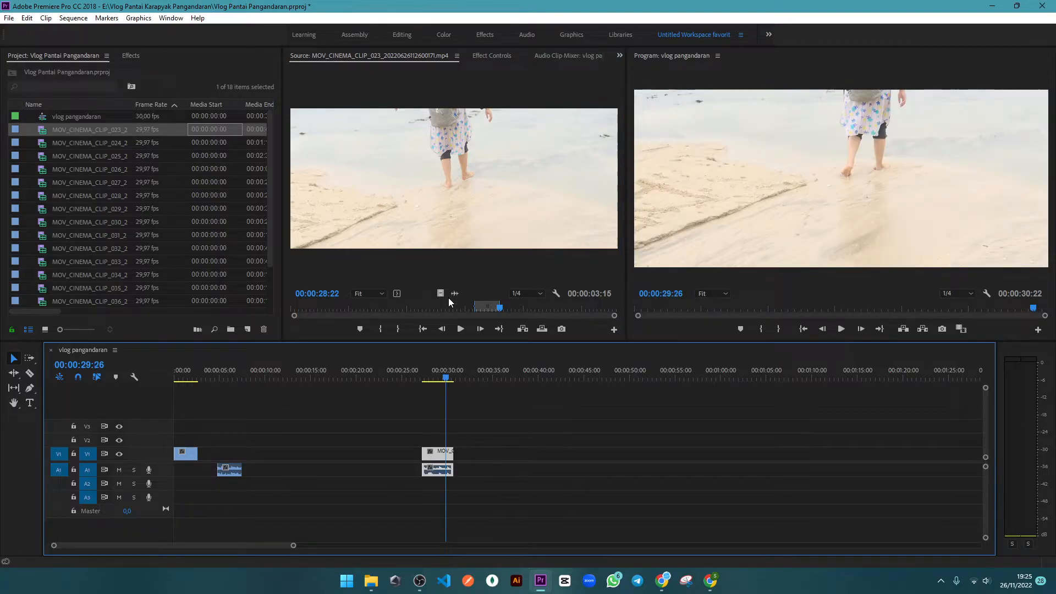
drag(448, 298, 568, 407)
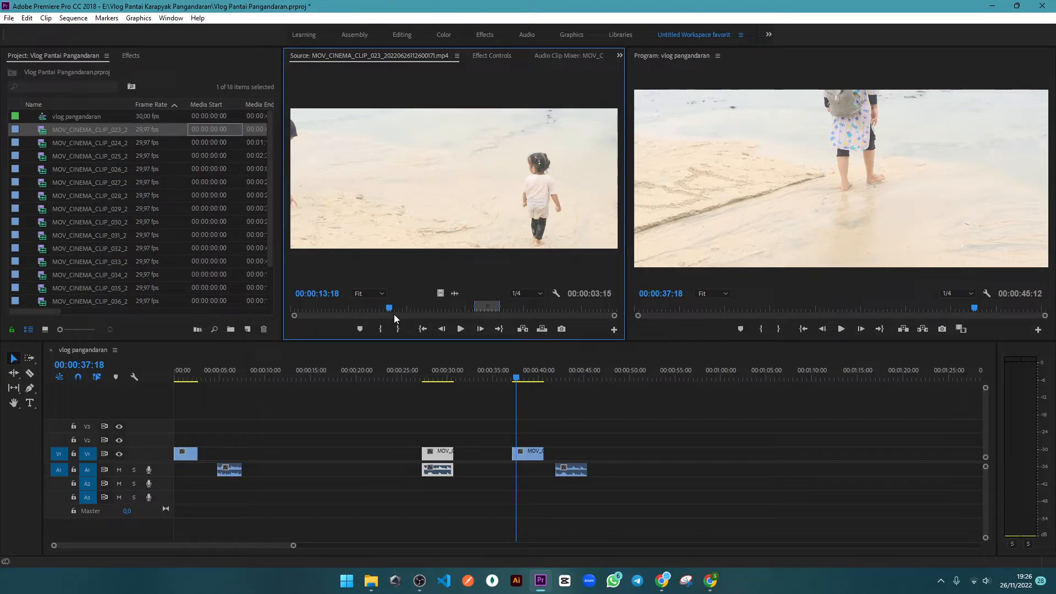
Mark an In point at 00:00:13:18 in MOV_CINEMA_CLIP_023, place the range at the start of V1 and A1, and select it
key(i)
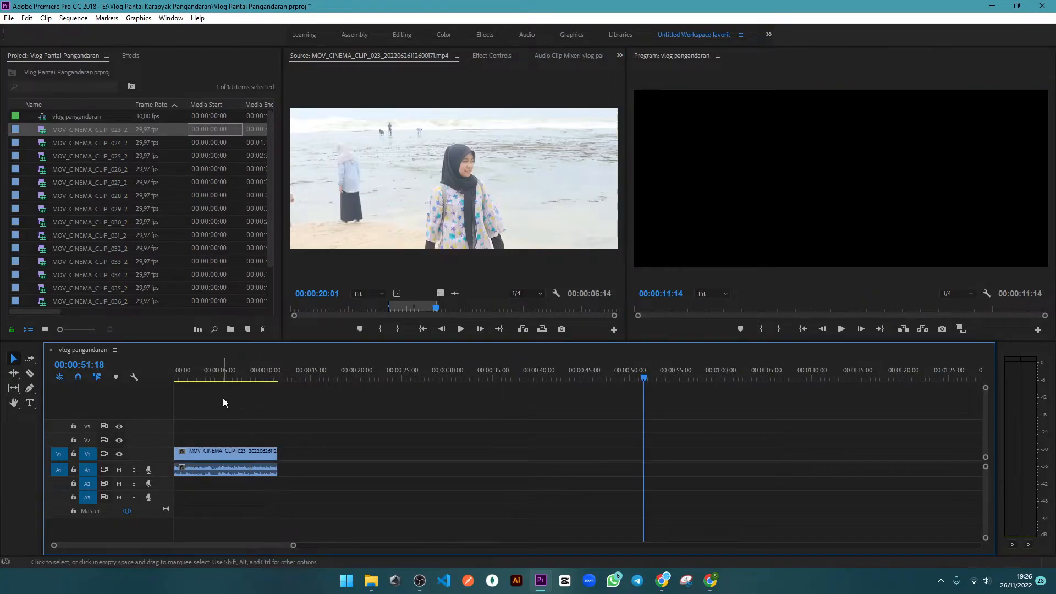
key(ctrl+a)
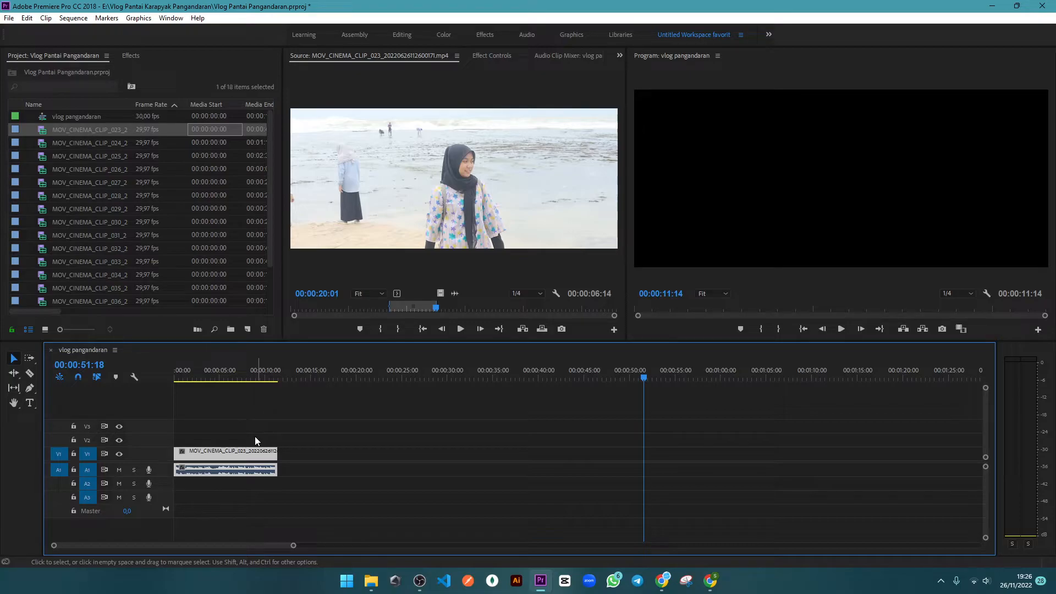
click(255, 438)
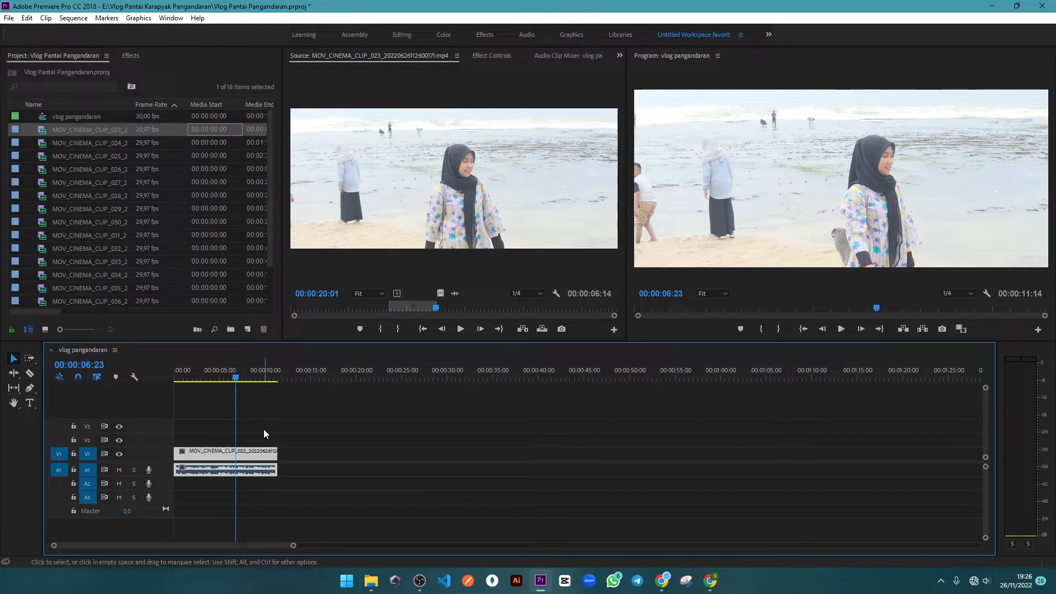
Split the timeline clip at about 00:00:08:00 with the Razor tool, undo the cut, and return to the Selection tool
click(30, 373)
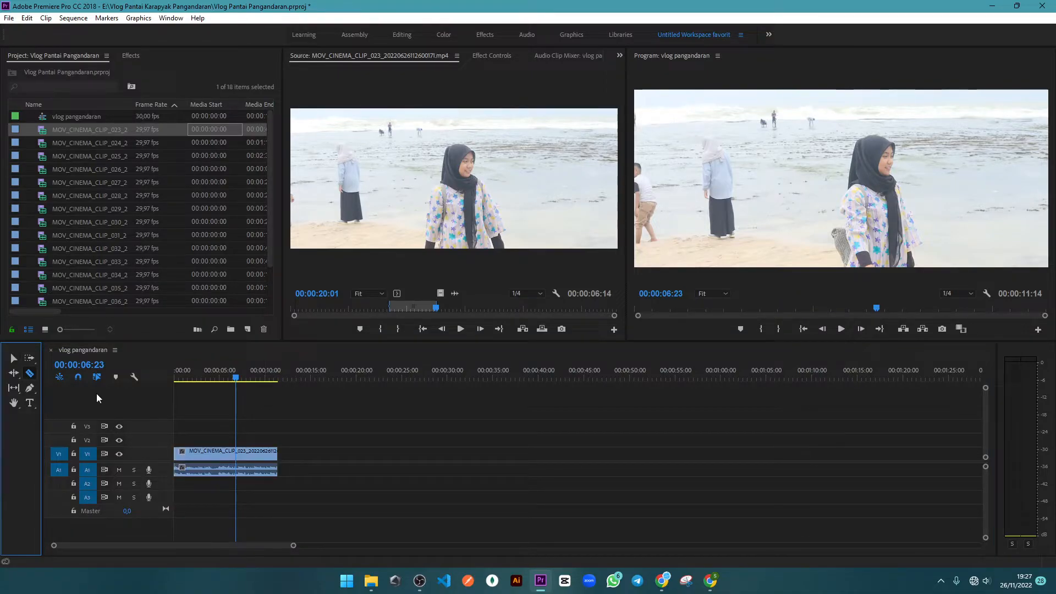
click(246, 455)
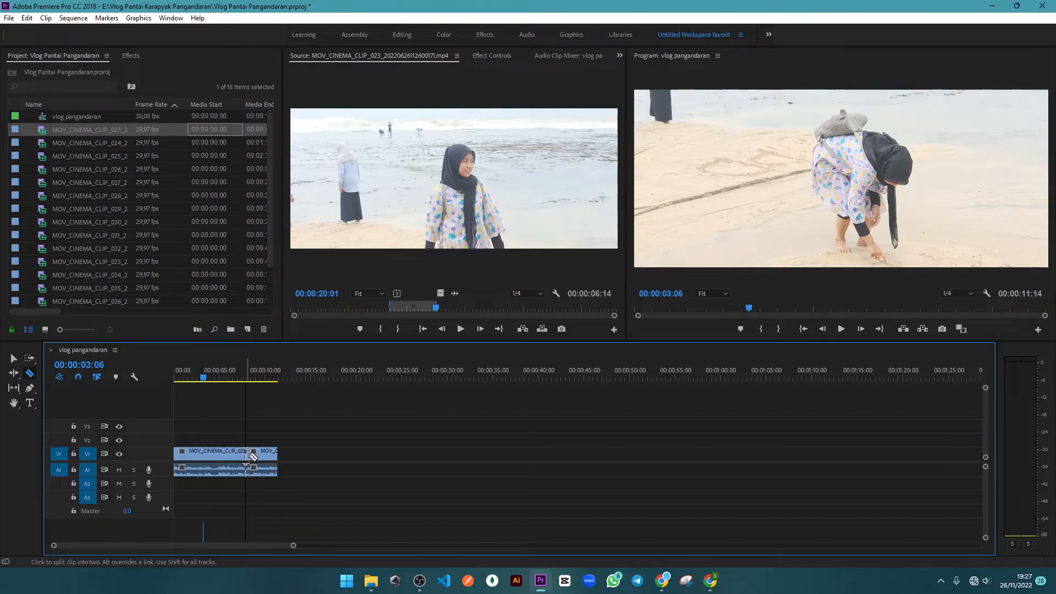
key(ctrl+z)
key(v)
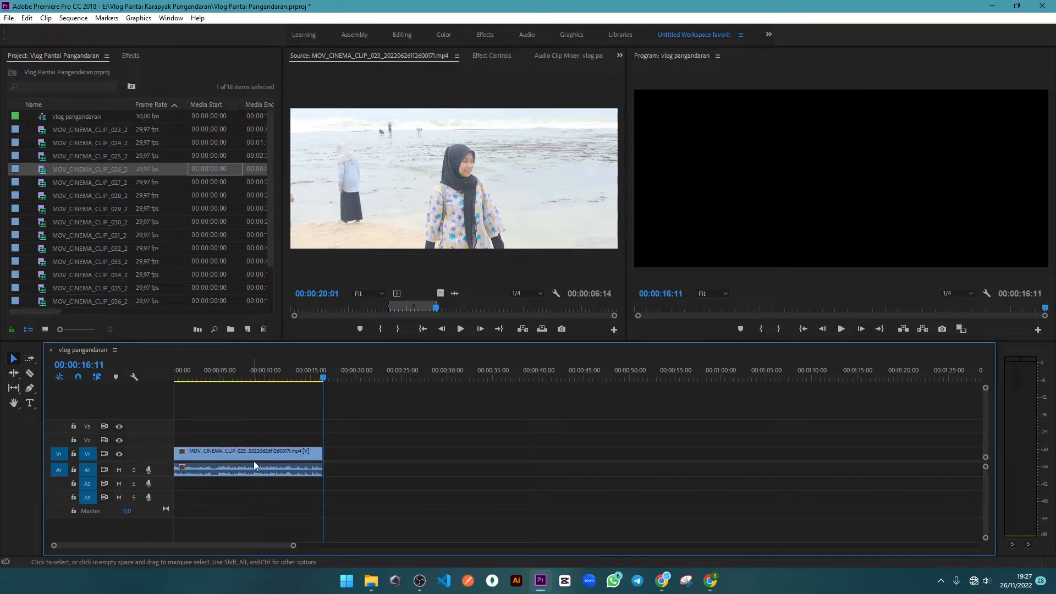
click(269, 451)
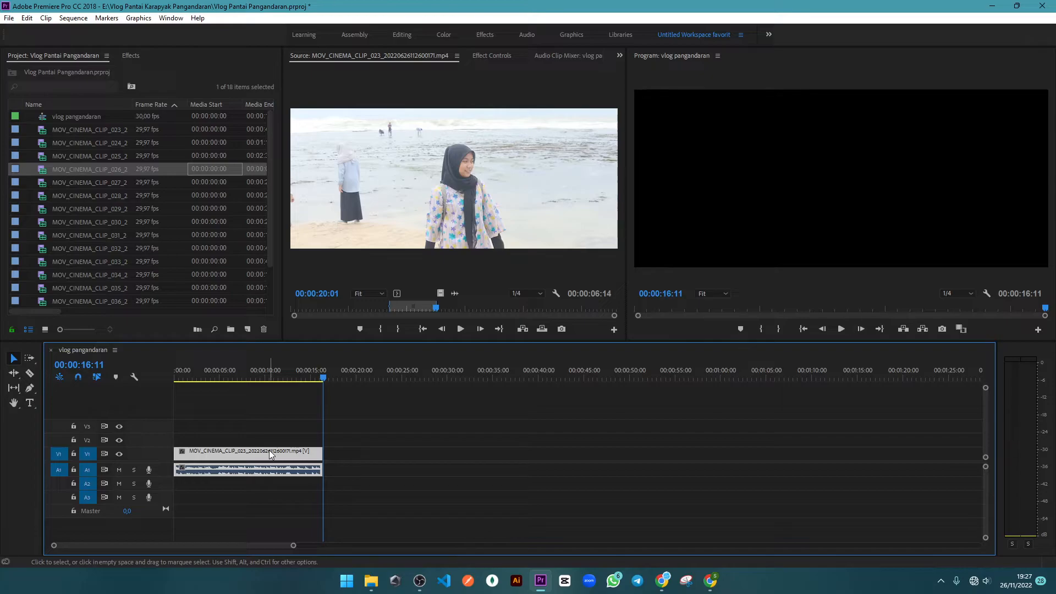
click(386, 440)
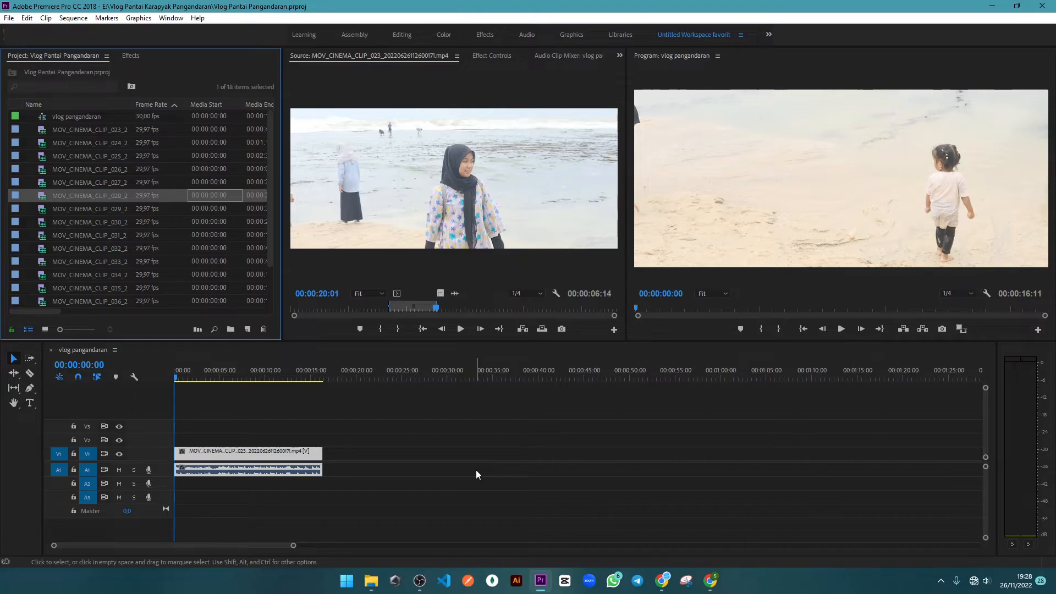
key(Down)
key(Down)
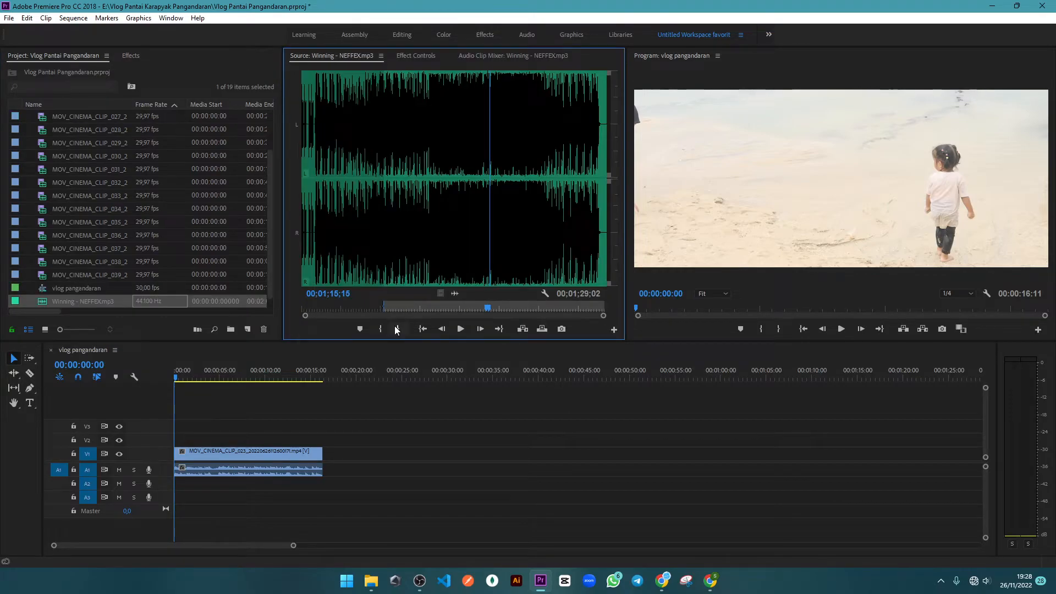
Mark an Out point at 00:01:15:15 in Winning - NEFFEX.mp3 and try placing the marked range at the start of A2
click(396, 329)
drag(451, 182, 168, 485)
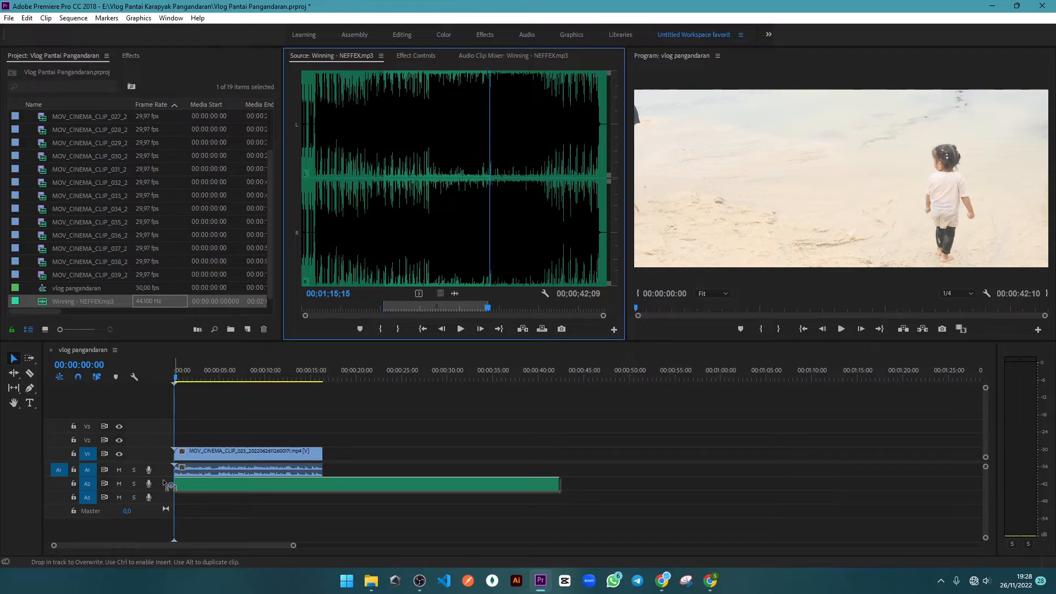
drag(168, 485, 413, 327)
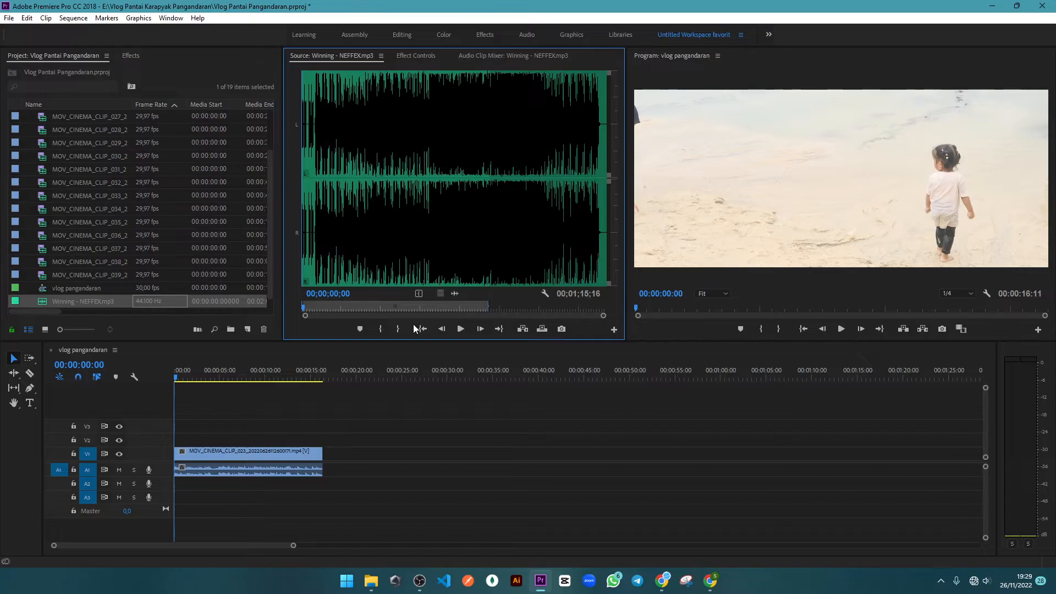
Try placing Winning - NEFFEX.mp3 from the project onto track A3 at about 00:00:25:00
drag(82, 300, 395, 492)
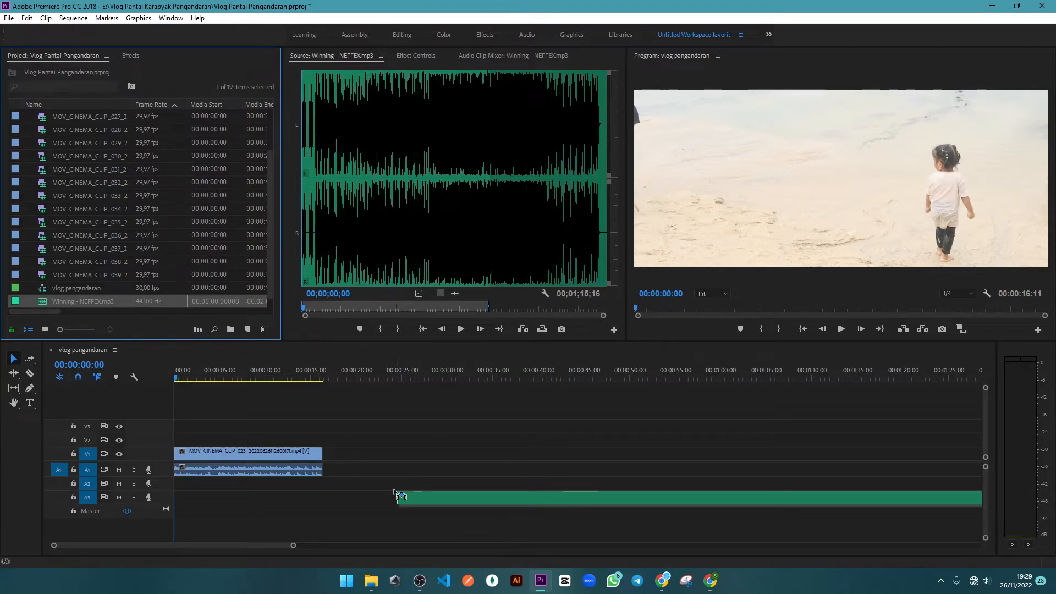
drag(395, 492, 395, 493)
drag(395, 493, 452, 459)
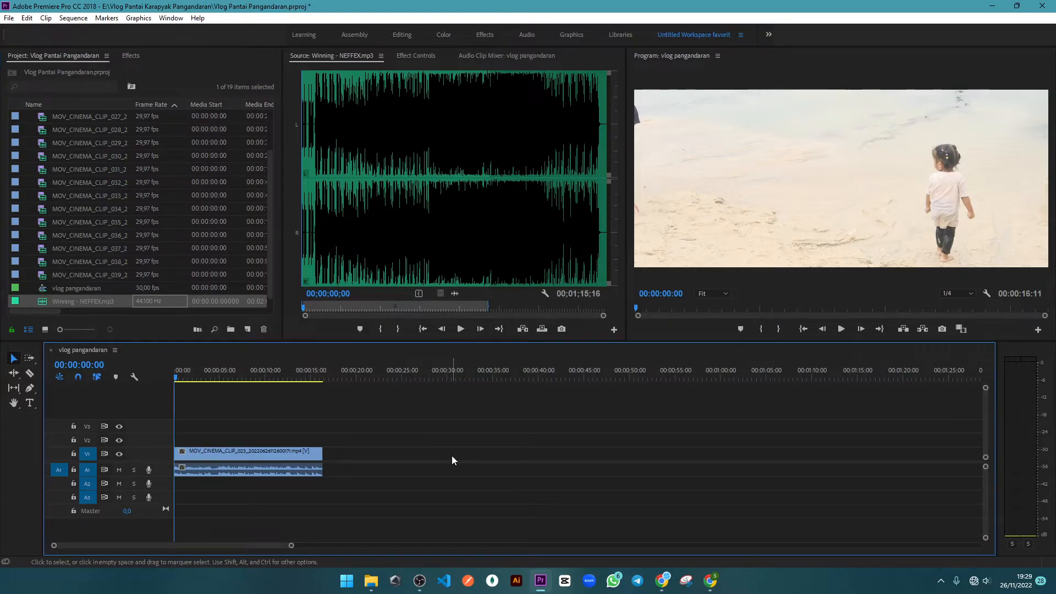
Mark a new In point in Winning - NEFFEX.mp3 and place the marked music on A2 from the sequence start
click(384, 335)
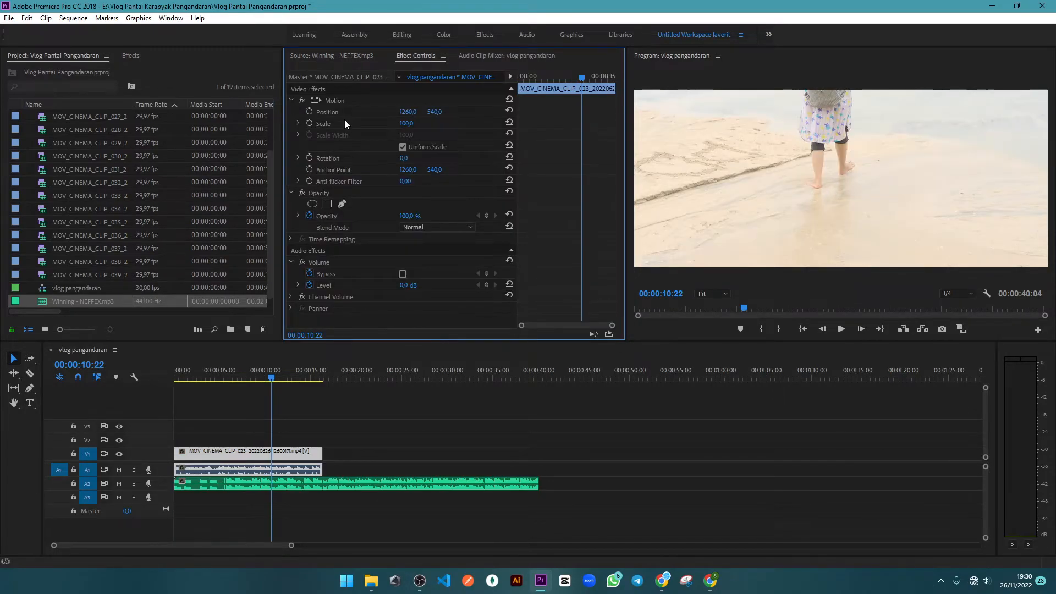
Animate the video clip's Position with keyframes at the start and 00:00:10:03, and reset the Position at 00:00:05:06 to 1260,0 by 540,0
drag(435, 111, 481, 112)
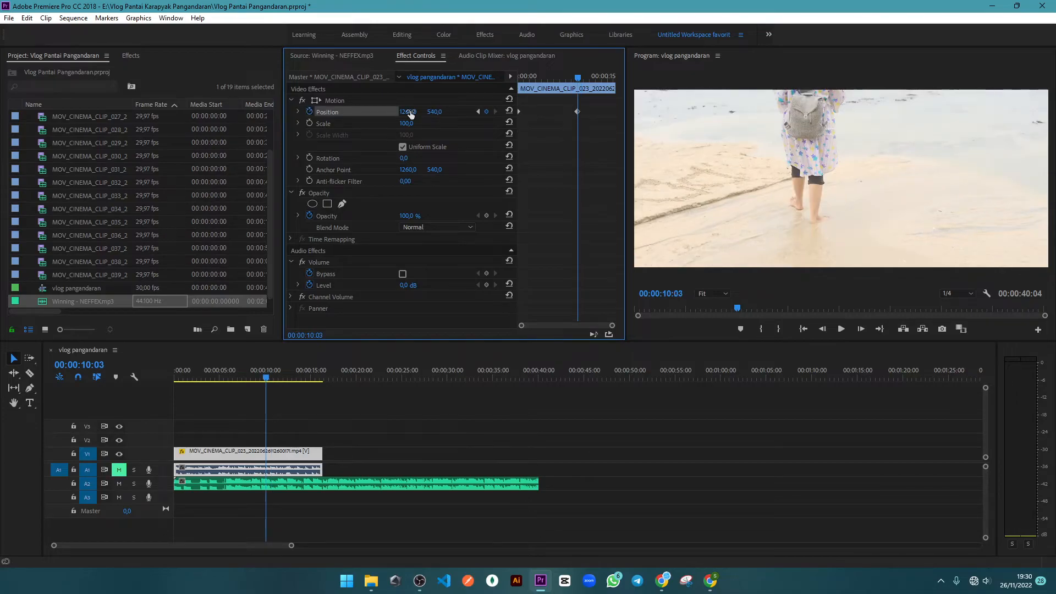
click(478, 112)
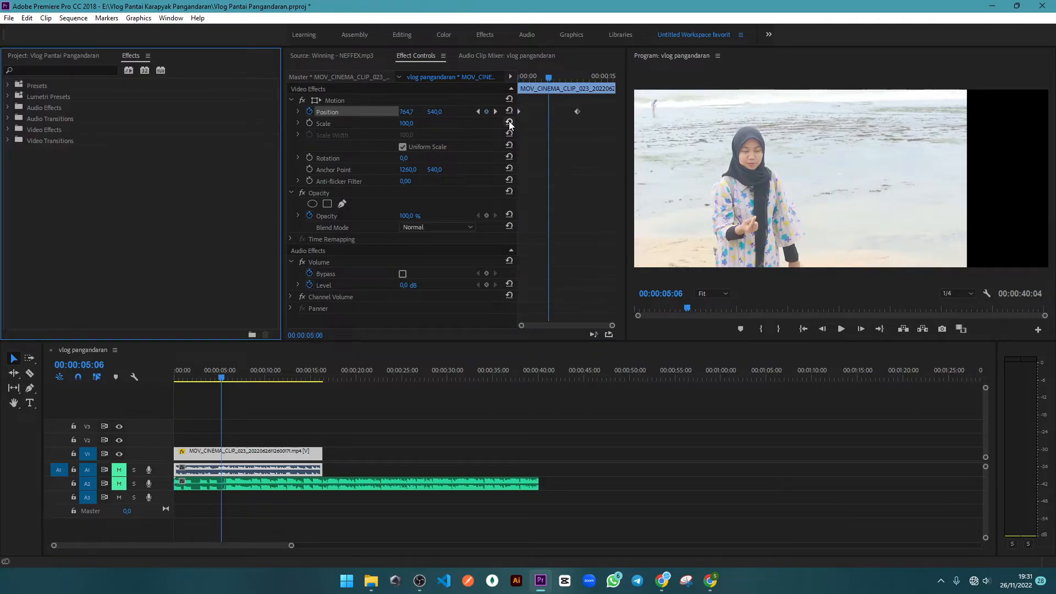
click(509, 110)
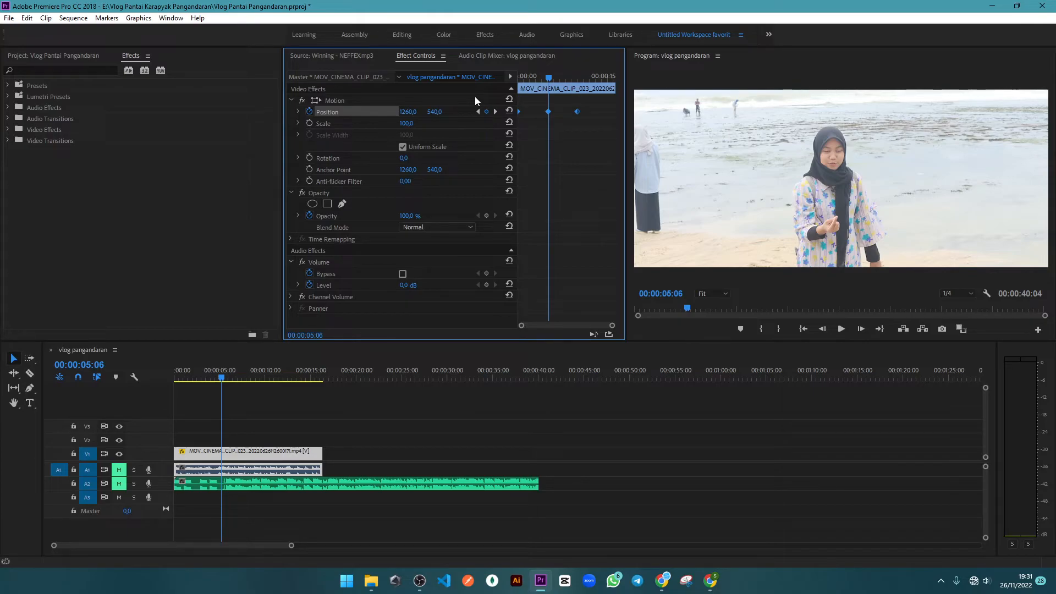
Search the effects for para and undo the last timeline edit
click(77, 69)
text(para)
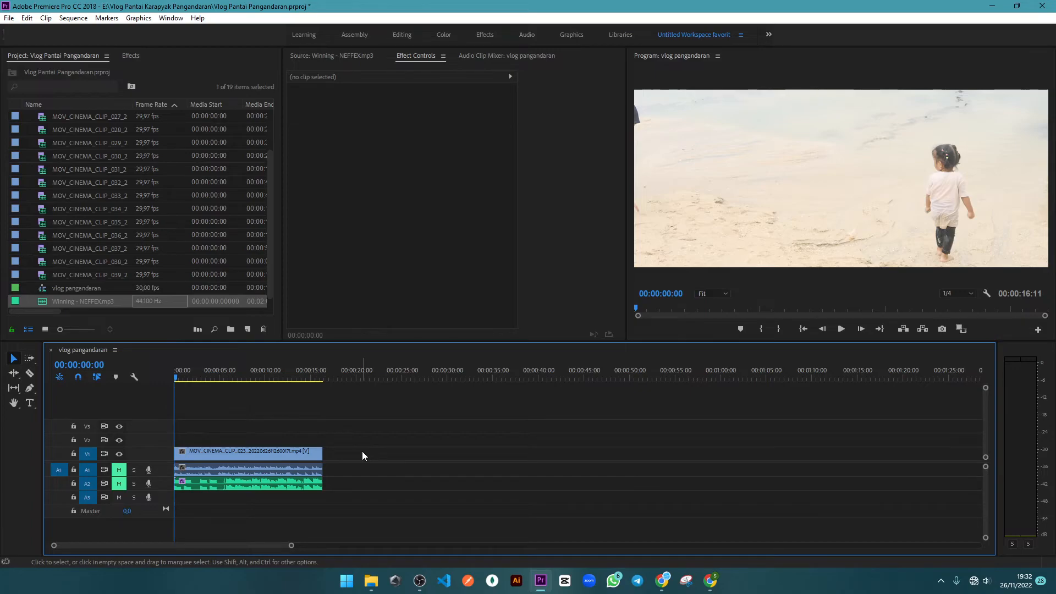
key(ctrl+z)
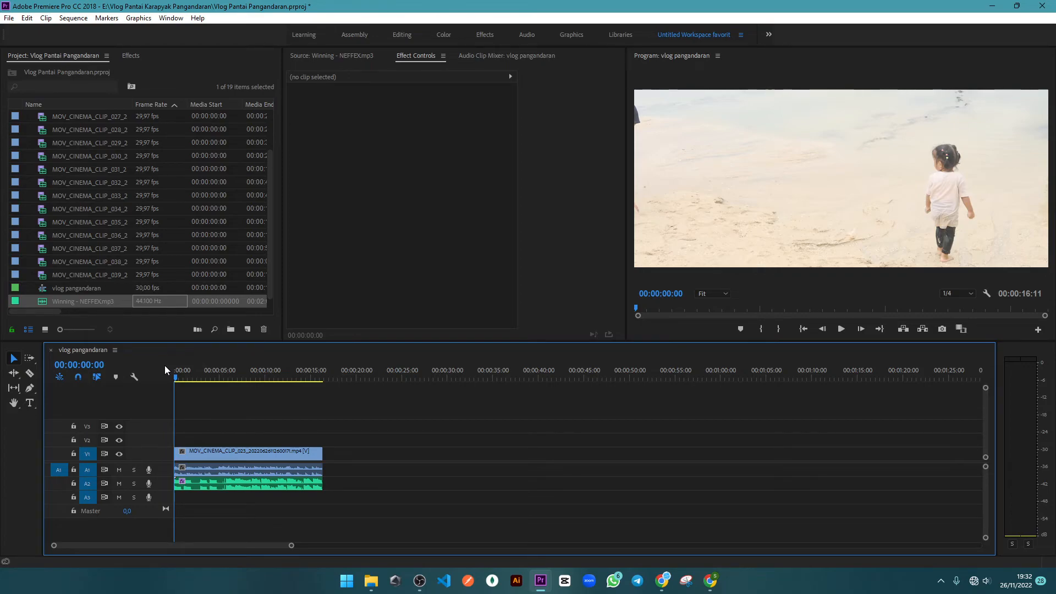
Set up an H.264 export of the sequence with the Match Source - High bitrate preset, and close the settings without exporting
key(ctrl+m)
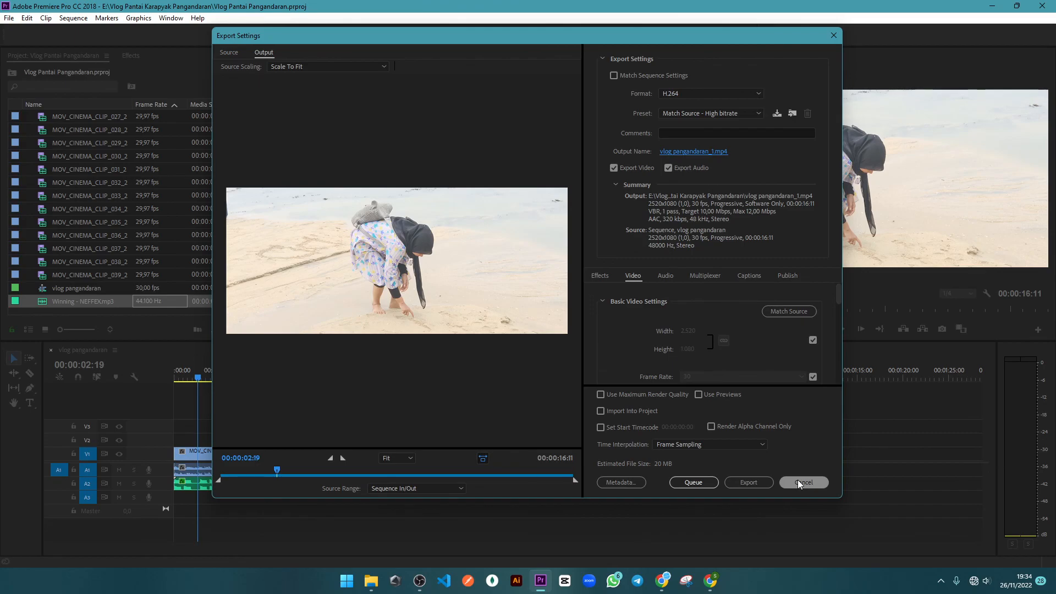
click(797, 480)
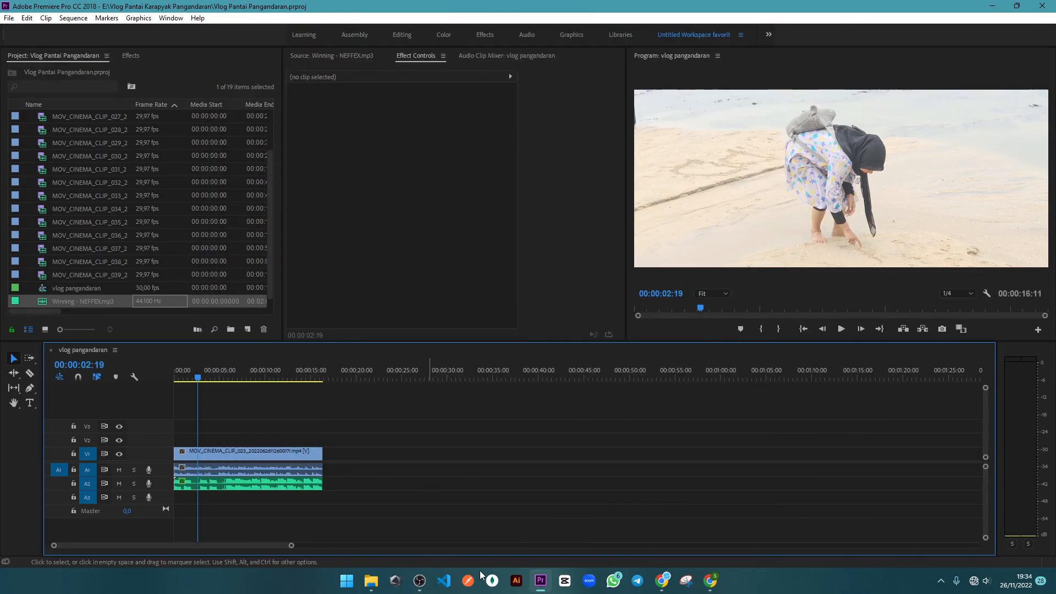